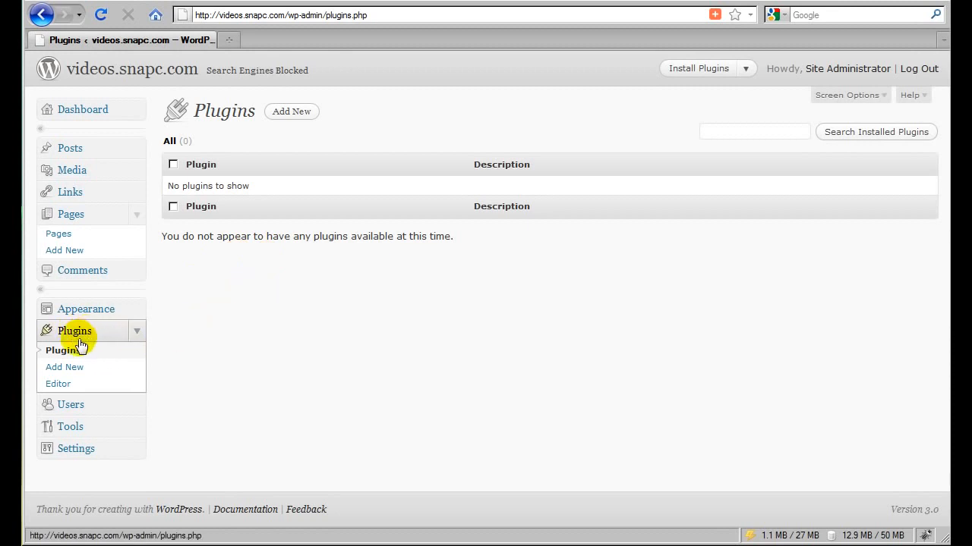
# - Search the plugin installer for s2member and install the s2Member plugin, accepting the installation confirmation
pyautogui.click(73, 372)
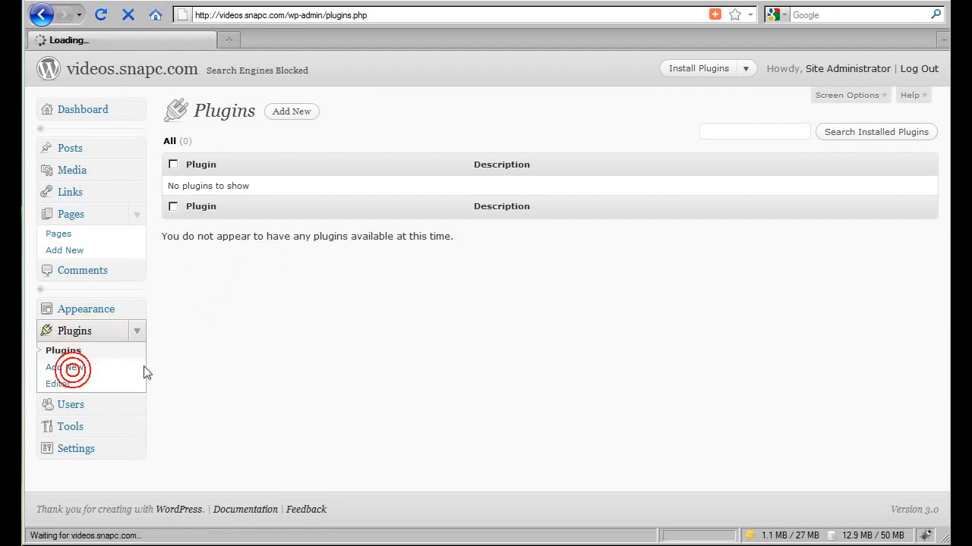
pyautogui.click(304, 260)
pyautogui.click(278, 258)
pyautogui.click(246, 276)
pyautogui.click(363, 263)
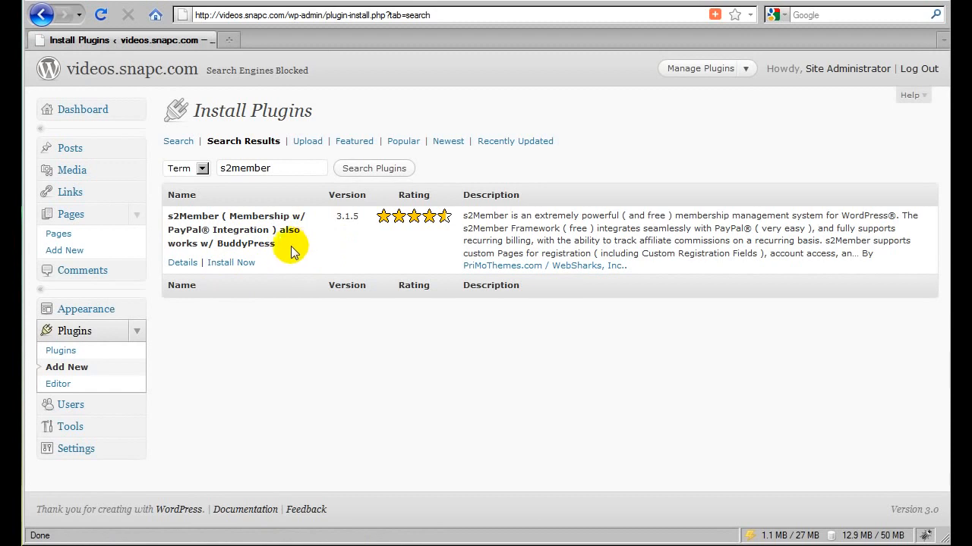
pyautogui.click(250, 265)
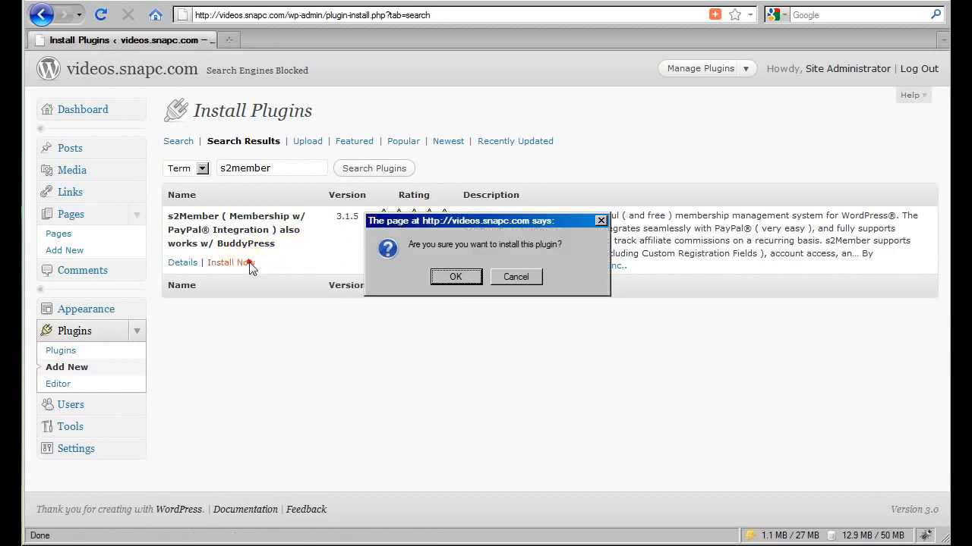
pyautogui.click(454, 278)
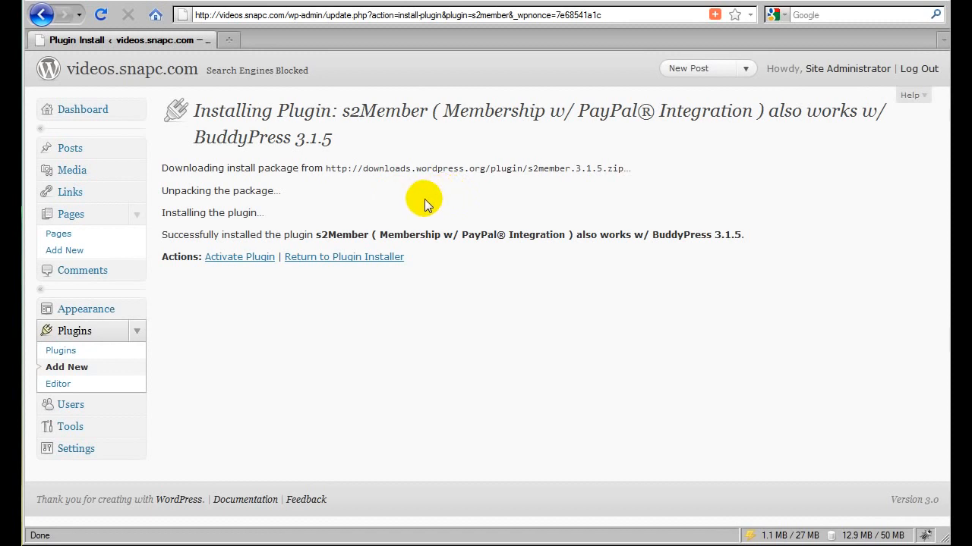
# - Open wordpress.org in a new browser tab and go to its Plugin Directory
pyautogui.click(230, 40)
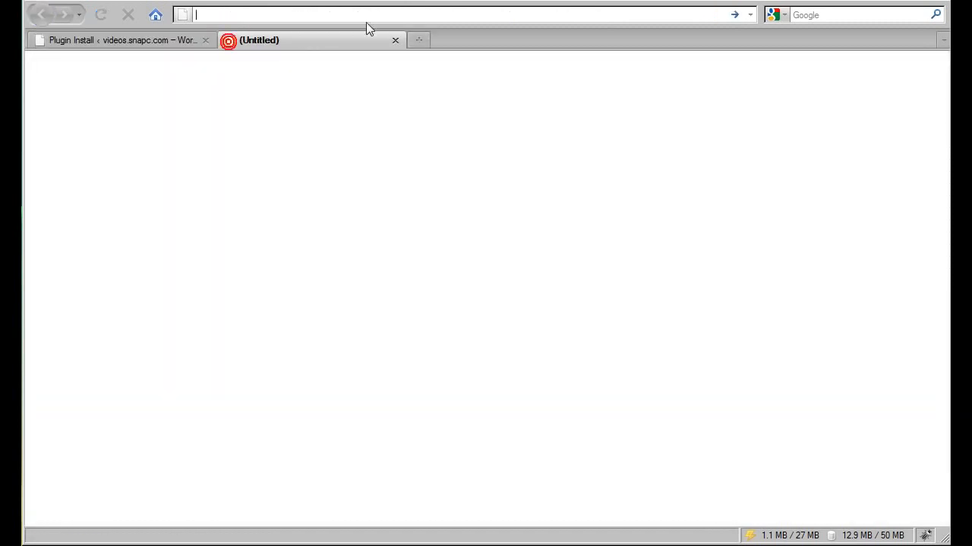
pyautogui.write('wordpr')
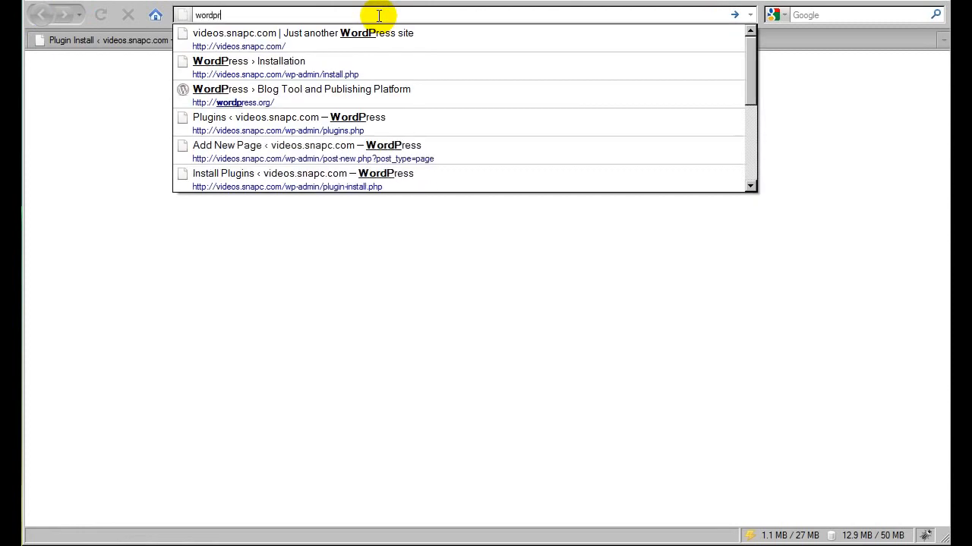
pyautogui.write('ess.org')
pyautogui.press('Return')
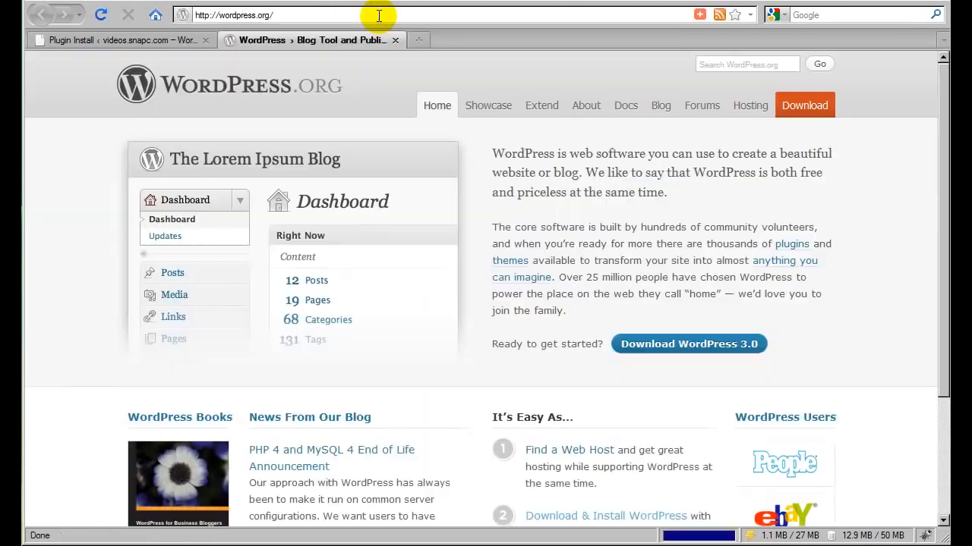
pyautogui.moveTo(542, 110)
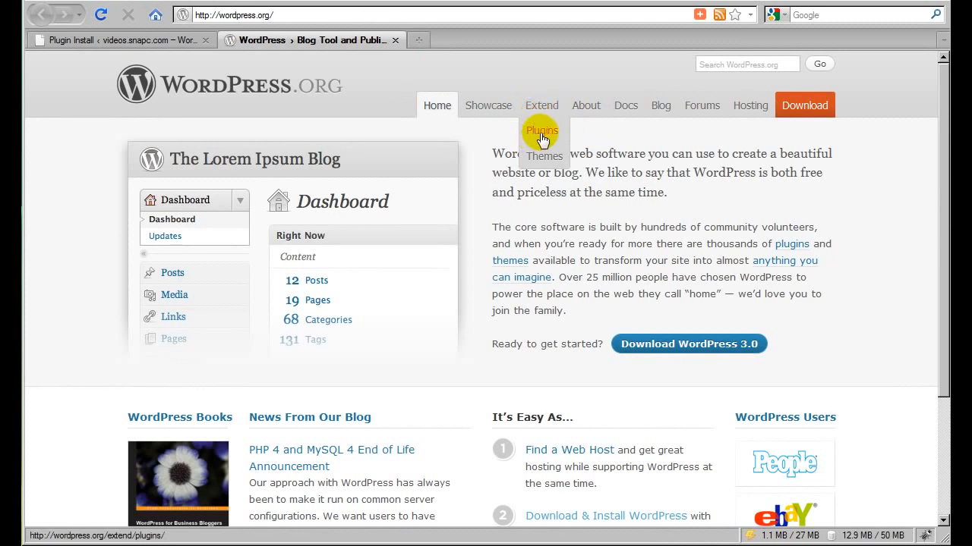
pyautogui.click(542, 137)
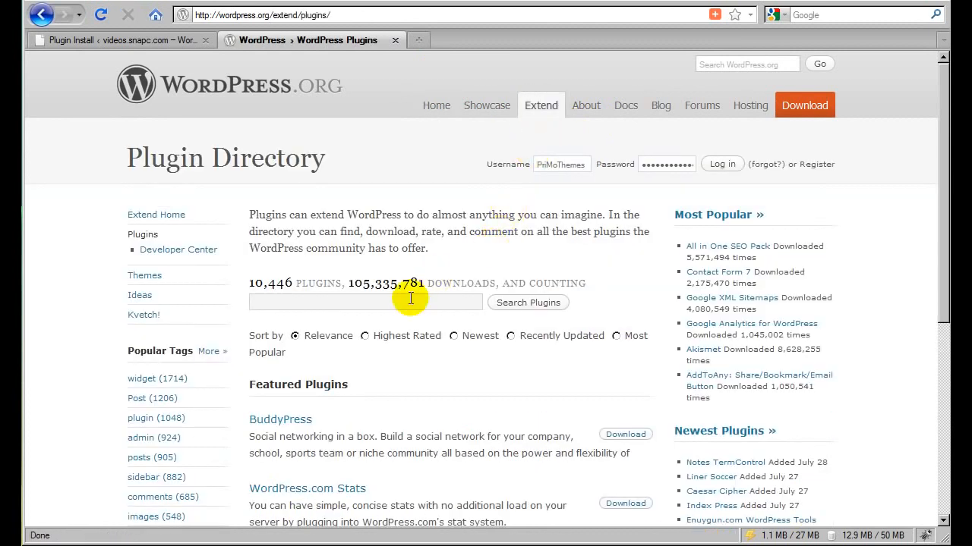
# - Search the Plugin Directory for s2member, open the plugin's page and view its zip download prompt without downloading
pyautogui.click(409, 299)
pyautogui.write('s2member')
pyautogui.click(532, 303)
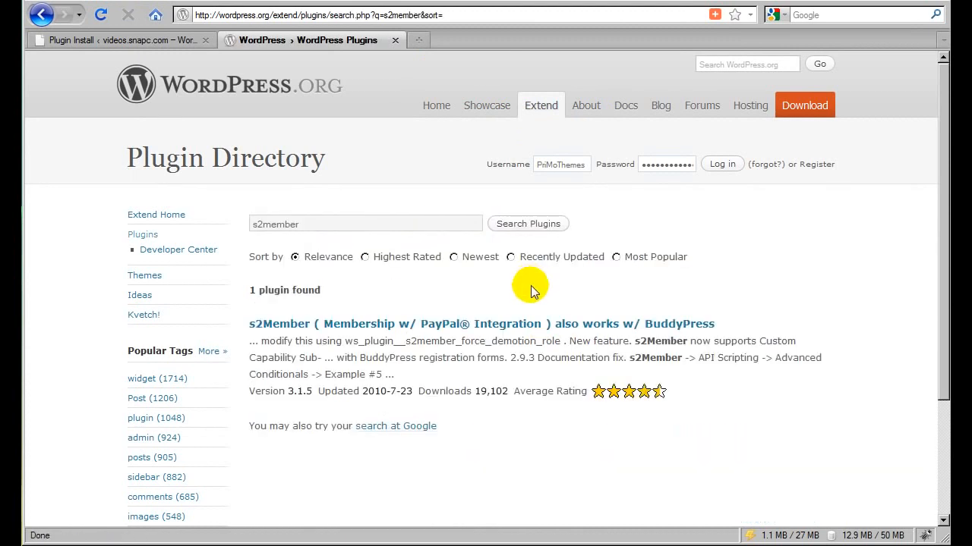
pyautogui.click(357, 323)
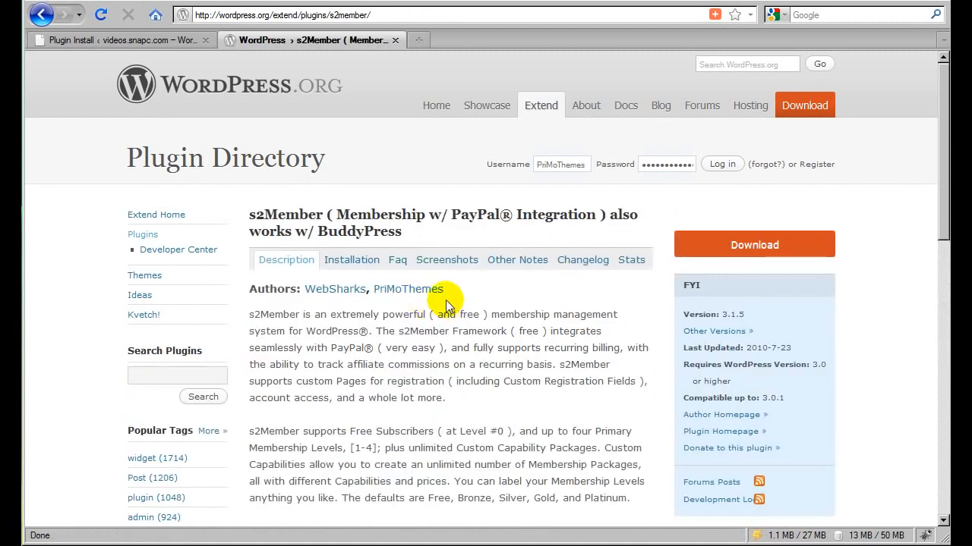
pyautogui.click(752, 252)
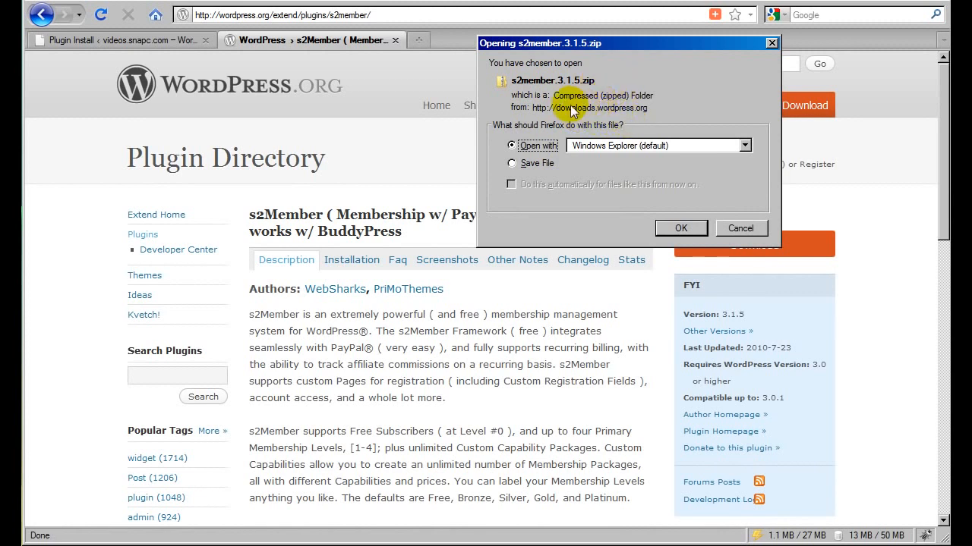
pyautogui.click(737, 228)
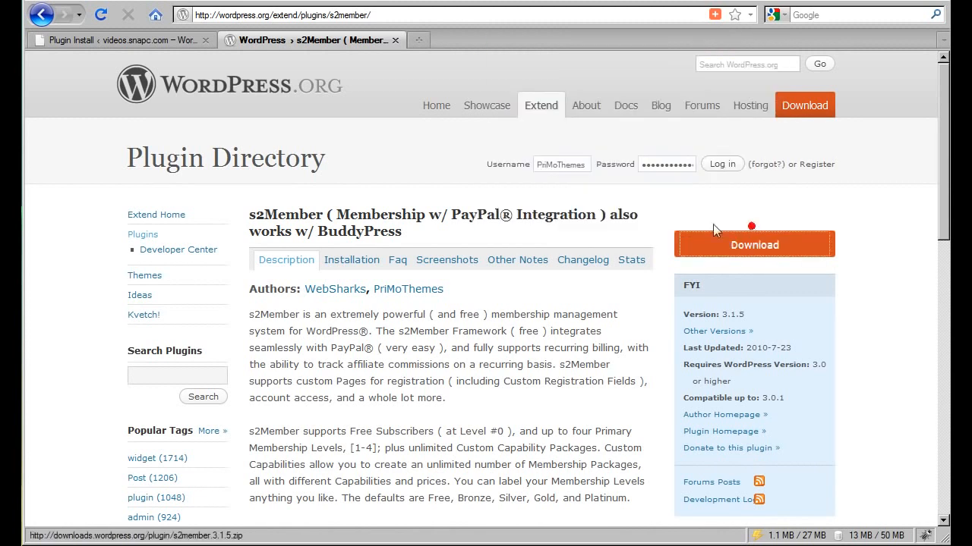
# - Return to the videos.snapc.com plugin installation page and activate the s2Member plugin
pyautogui.click(189, 46)
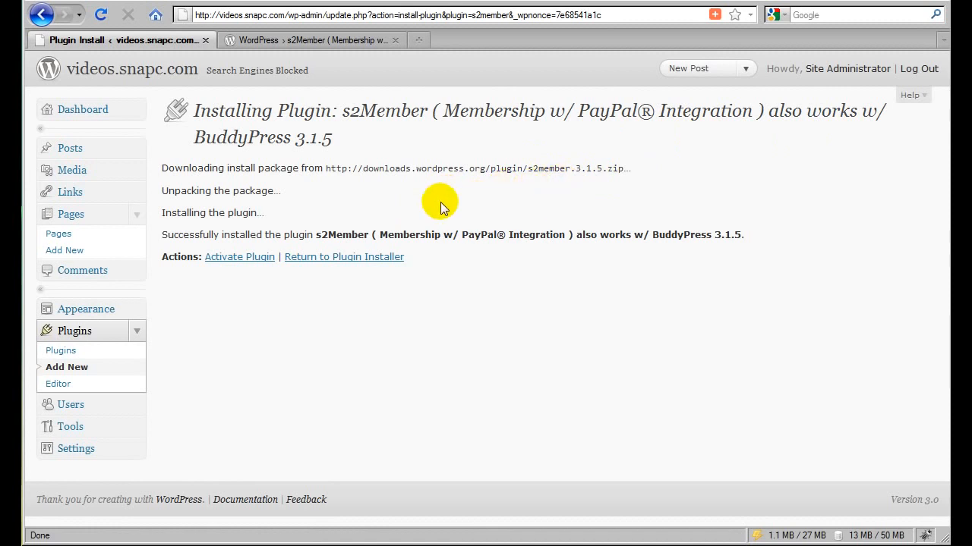
pyautogui.click(241, 258)
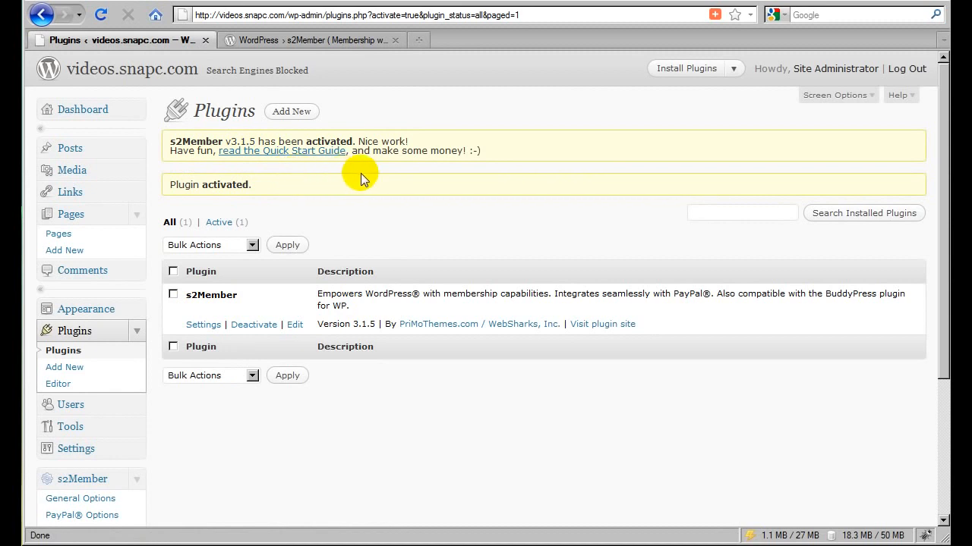
# - Examine the s2Member Quick-Start Guide, including its sections on the Registration Process and the Membership Options Page
pyautogui.click(267, 158)
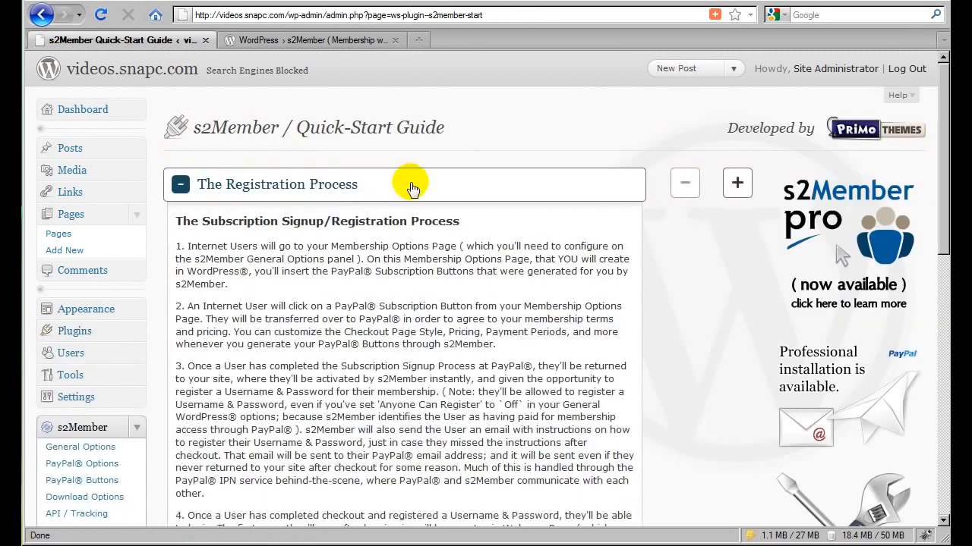
pyautogui.scroll(-2, 421, 195)
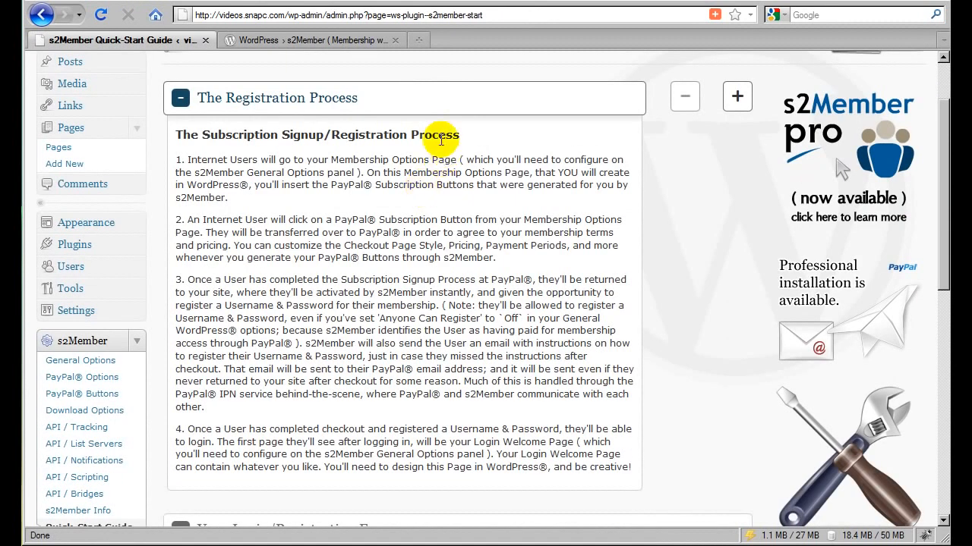
pyautogui.click(427, 107)
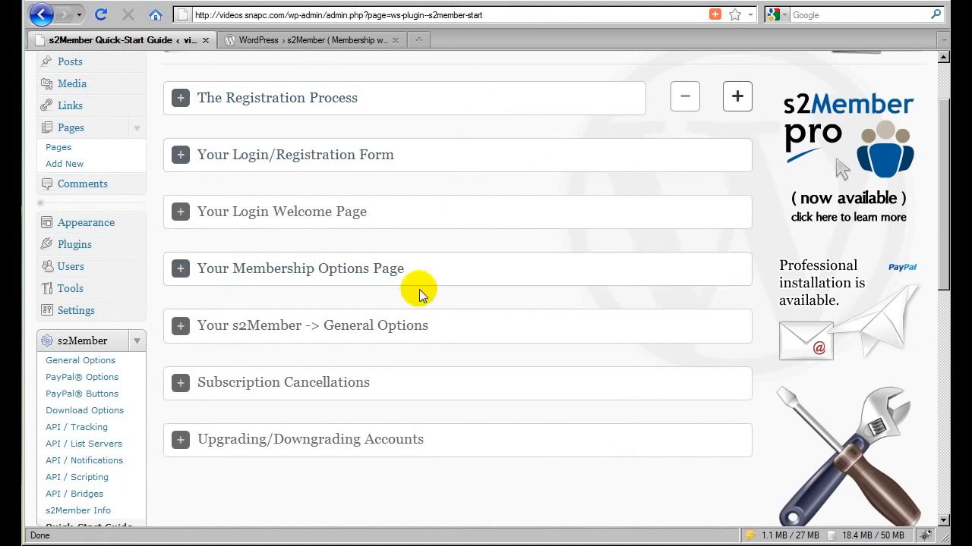
pyautogui.scroll(2, 336, 357)
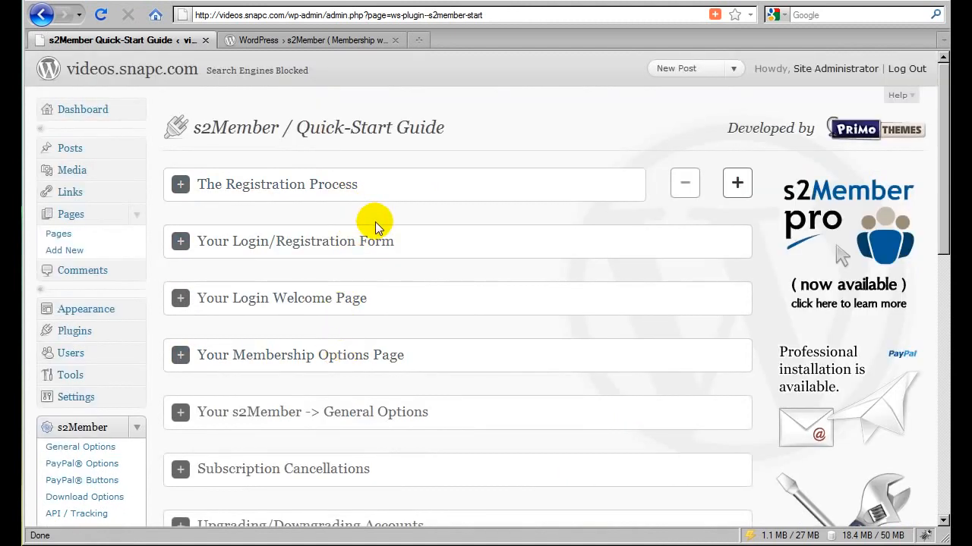
pyautogui.scroll(-2, 376, 226)
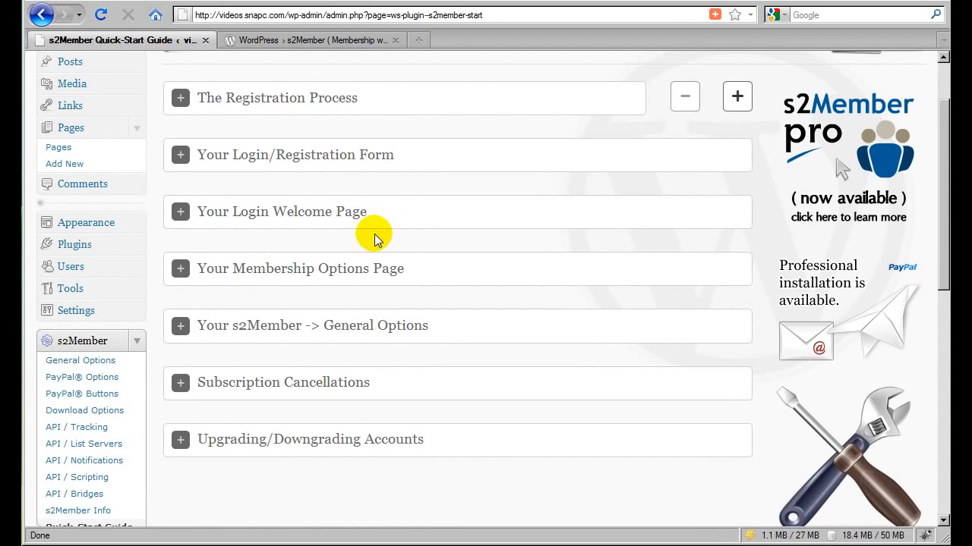
pyautogui.click(332, 275)
pyautogui.scroll(-2, 349, 274)
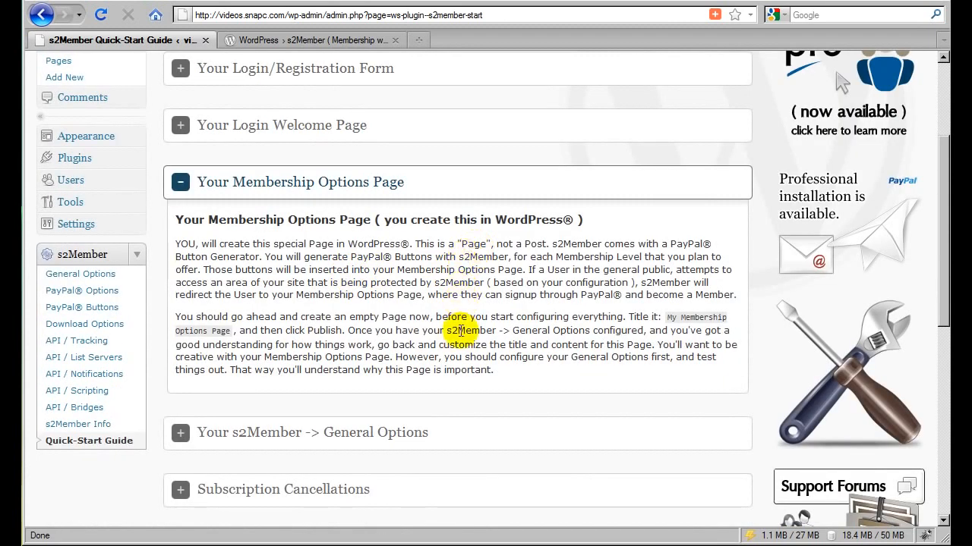
pyautogui.scroll(2, 459, 358)
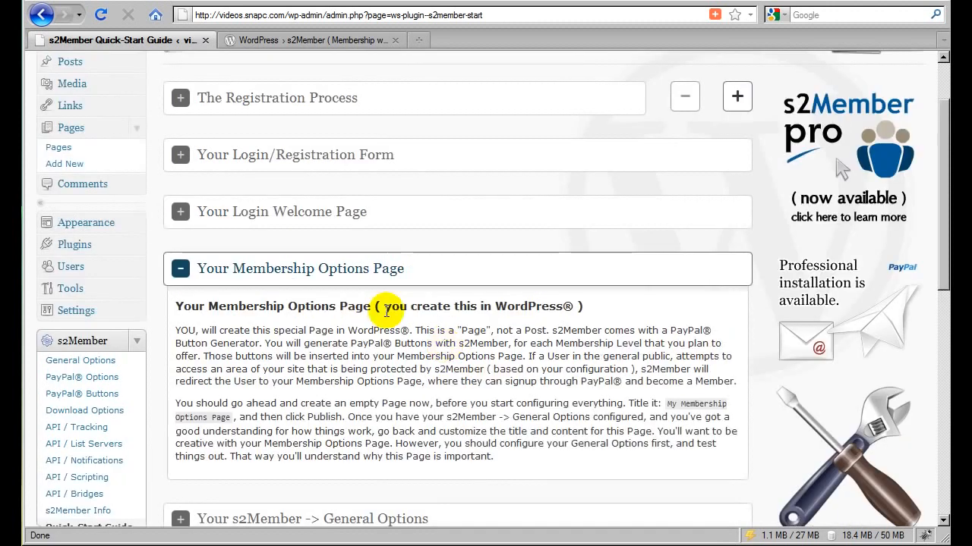
pyautogui.click(383, 266)
pyautogui.scroll(2, 393, 274)
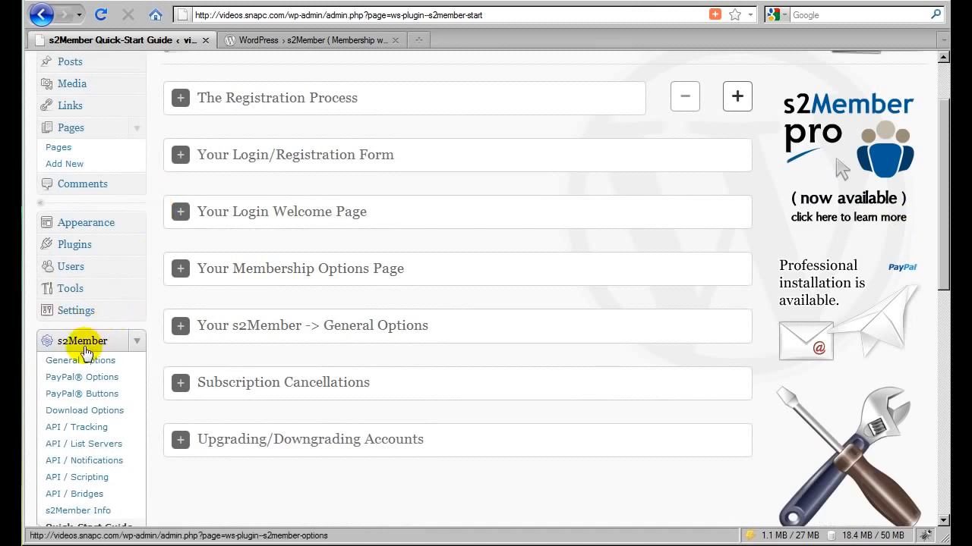
pyautogui.scroll(2, 89, 363)
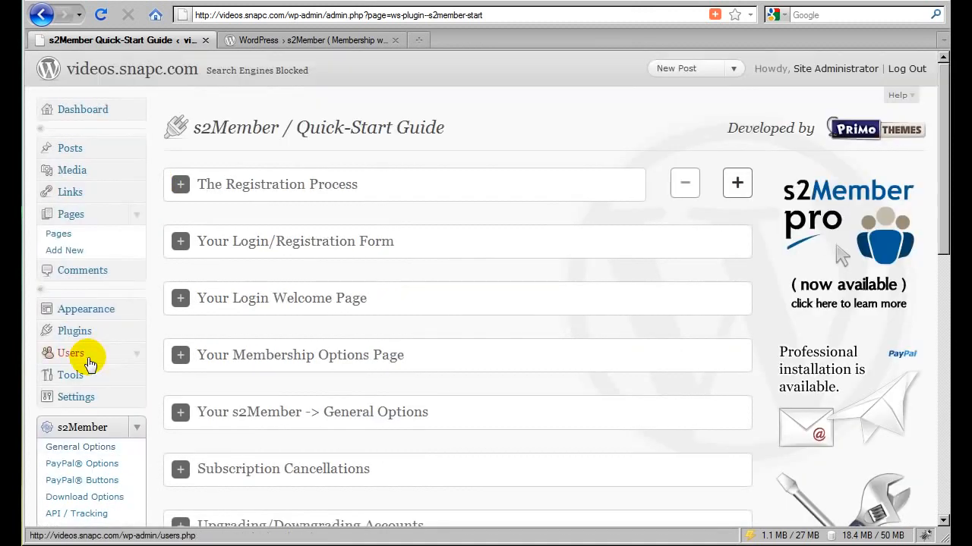
# - Create and publish a new page titled "Login Welcome Page" with the placeholder text "[ generic page ]"
pyautogui.click(64, 253)
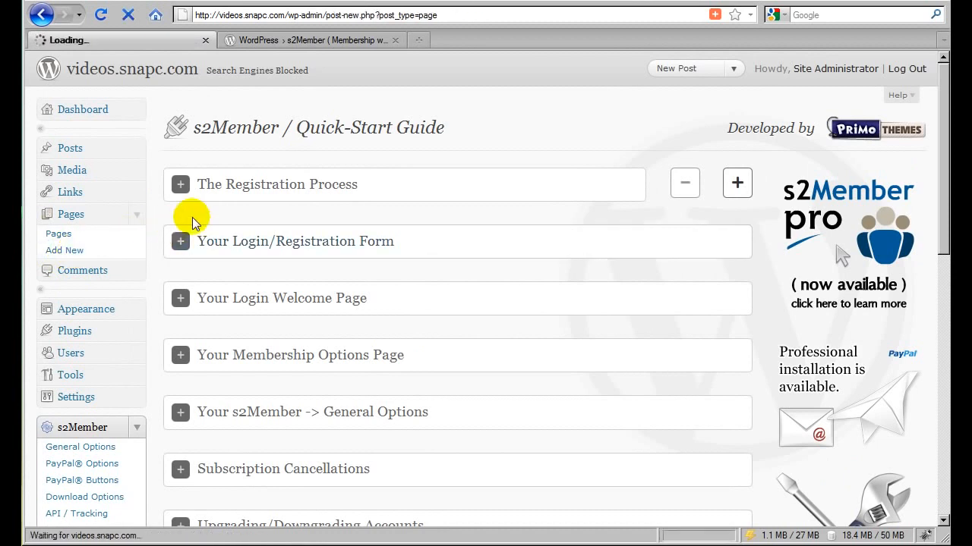
pyautogui.click(249, 150)
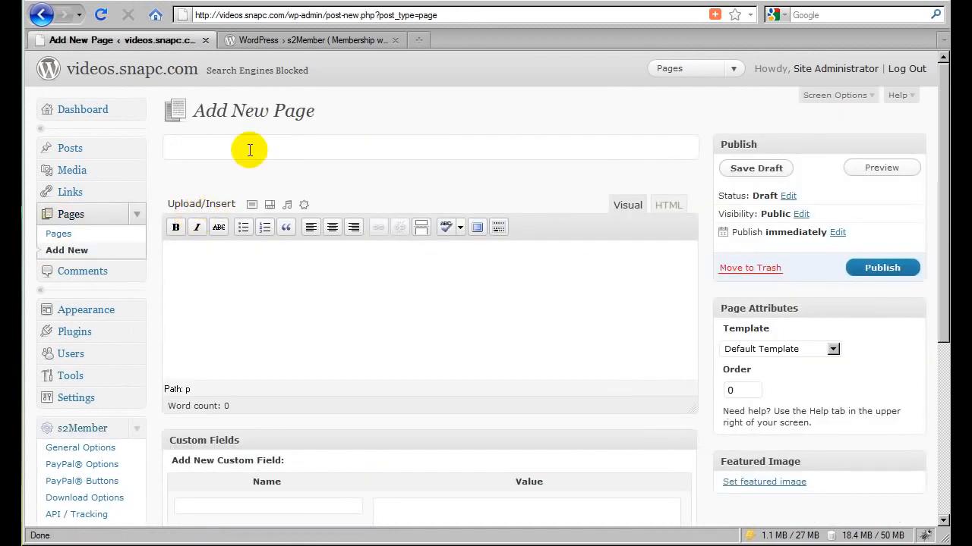
pyautogui.write('Login Welcome Page')
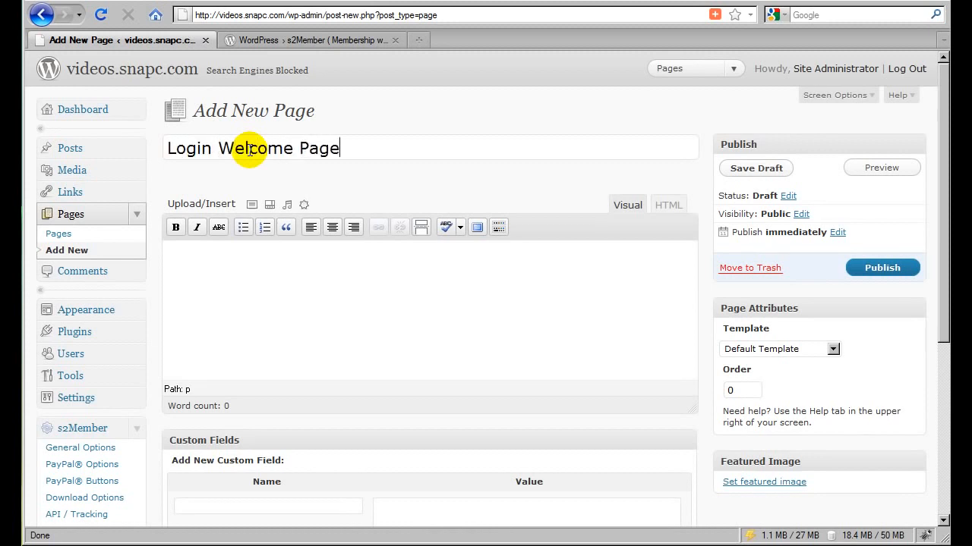
pyautogui.press('Tab')
pyautogui.write('[ g')
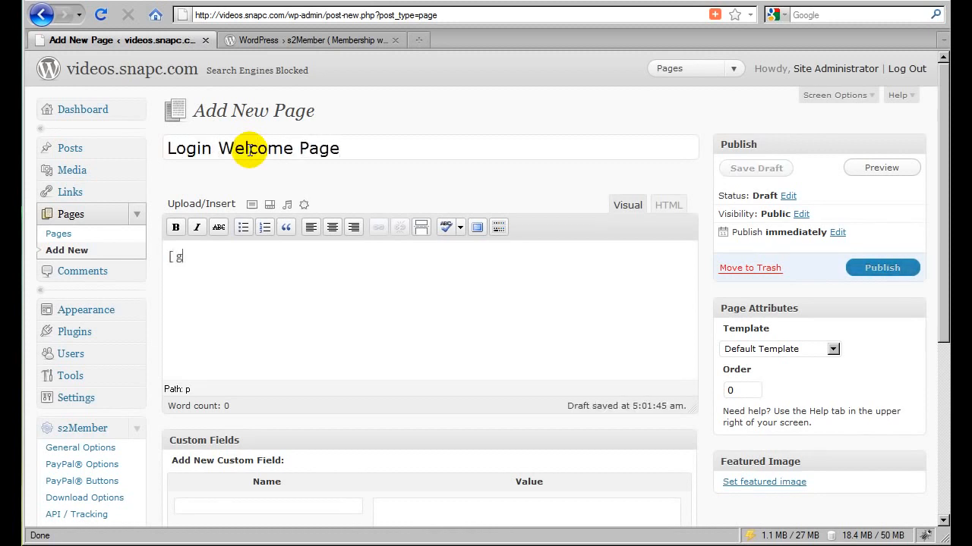
pyautogui.write('eneric page ]')
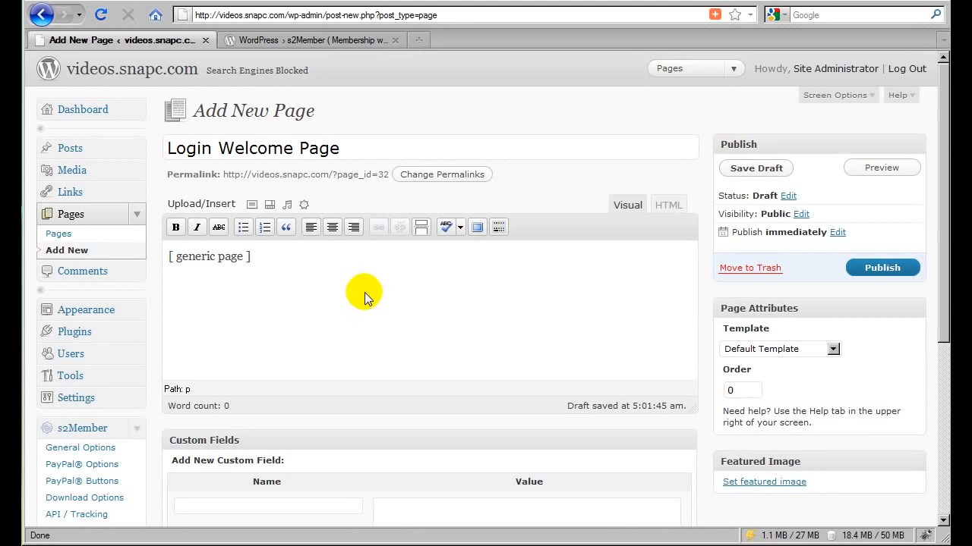
pyautogui.tripleClick(261, 257)
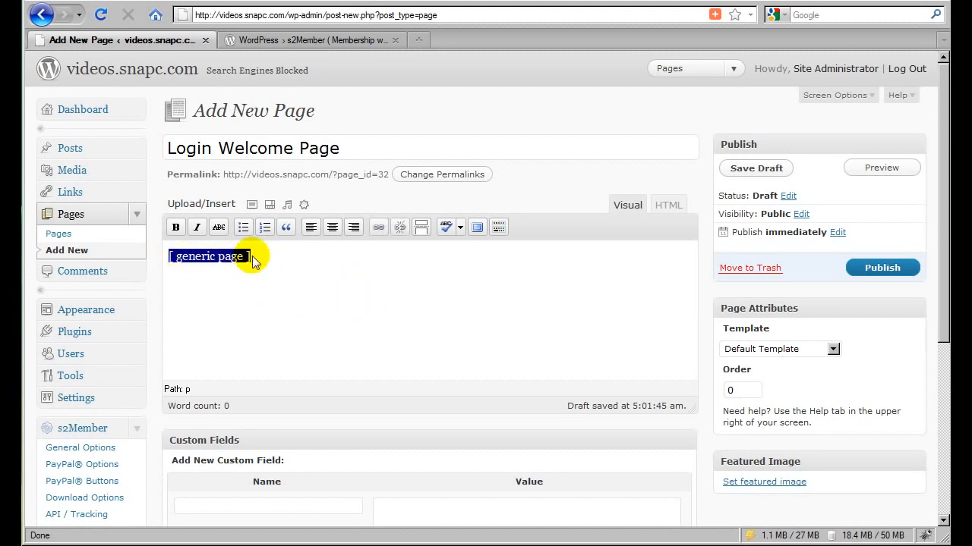
pyautogui.click(276, 257)
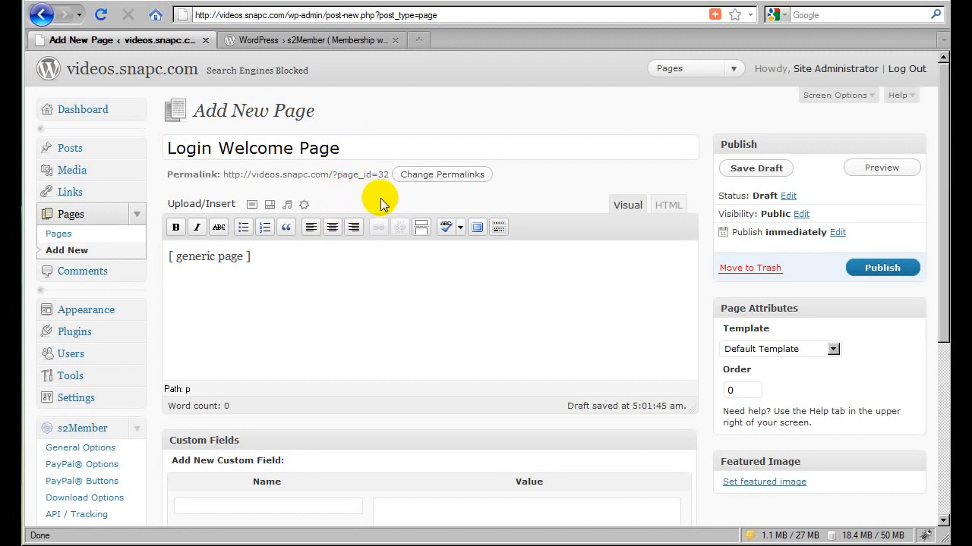
pyautogui.click(857, 270)
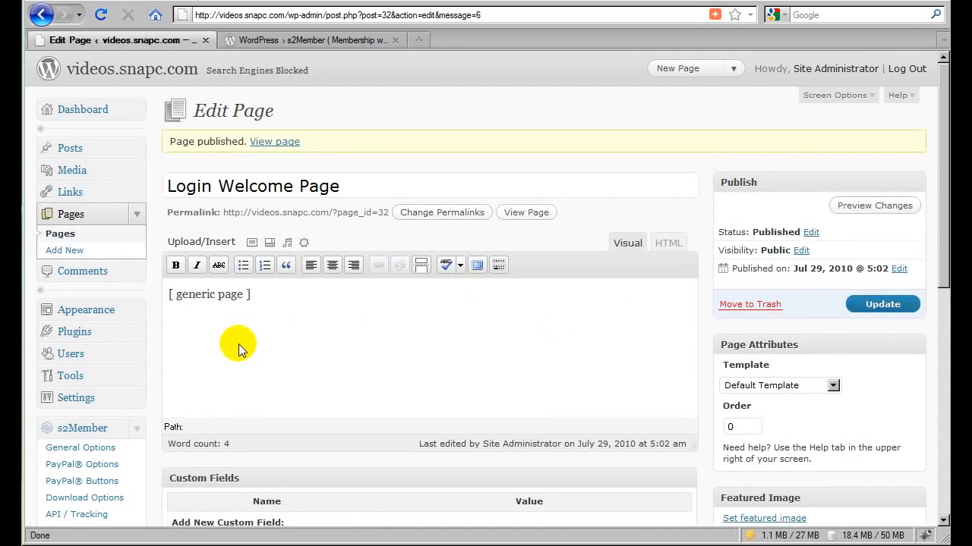
# - Create and publish another new page titled "Membership Options Page" with the body text "[ generic page ]"
pyautogui.click(65, 250)
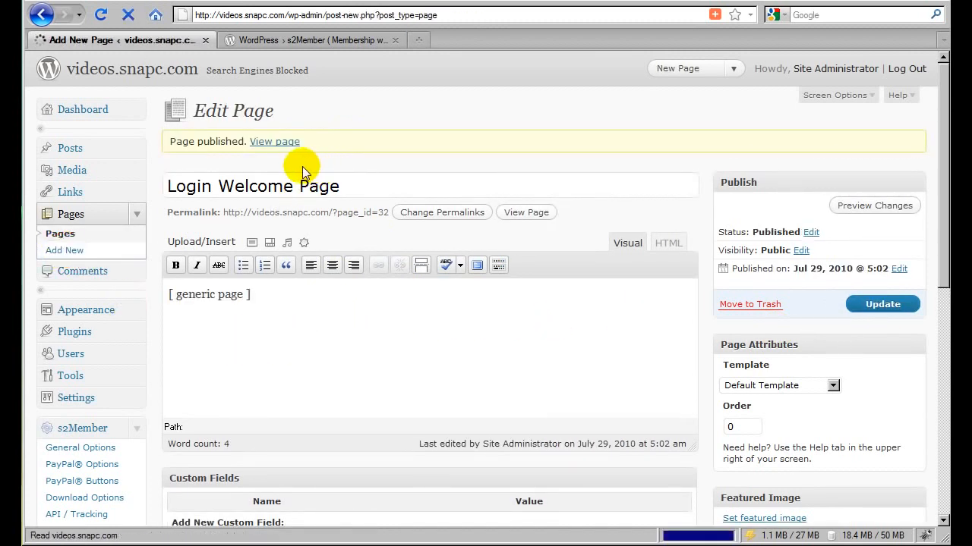
pyautogui.click(261, 155)
pyautogui.write('Membership Options Page')
pyautogui.press('Tab')
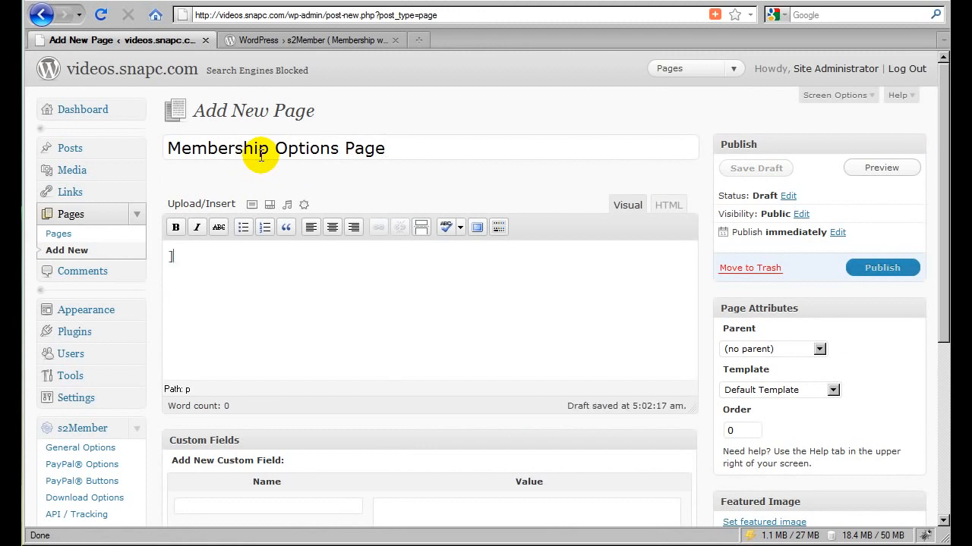
pyautogui.write('[ generic page ]')
pyautogui.click(881, 268)
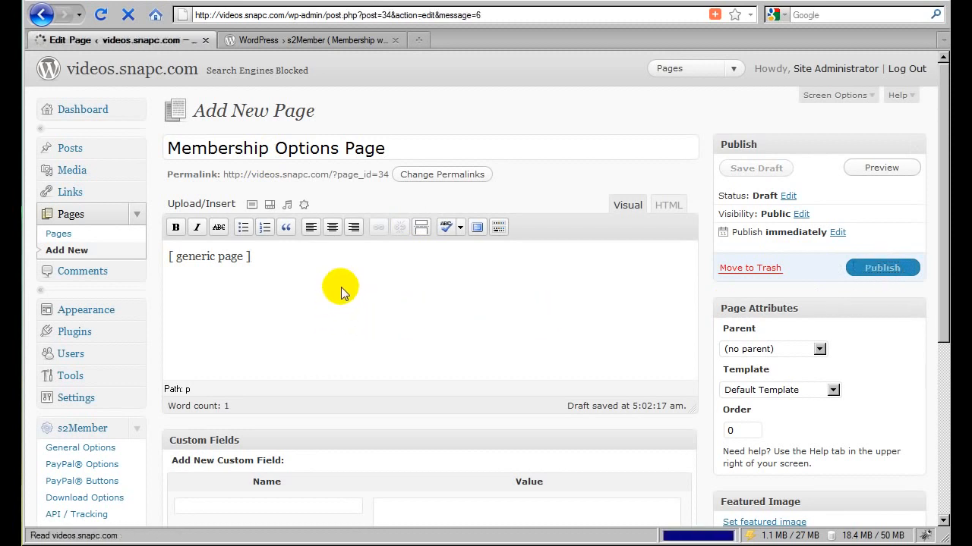
# - In the s2Member General Options, choose the existing page "Login Welcome Page" as the Login Welcome Page
pyautogui.click(60, 234)
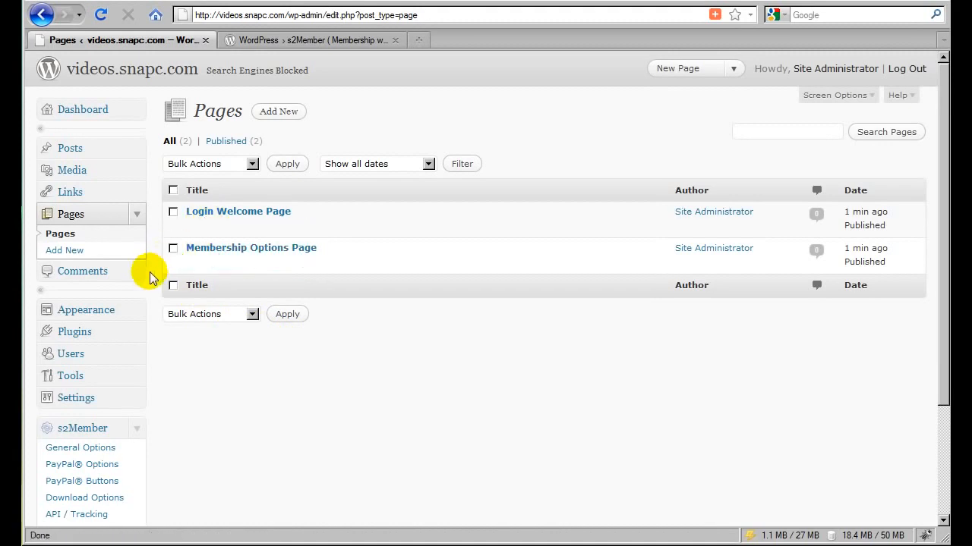
pyautogui.scroll(-3, 149, 271)
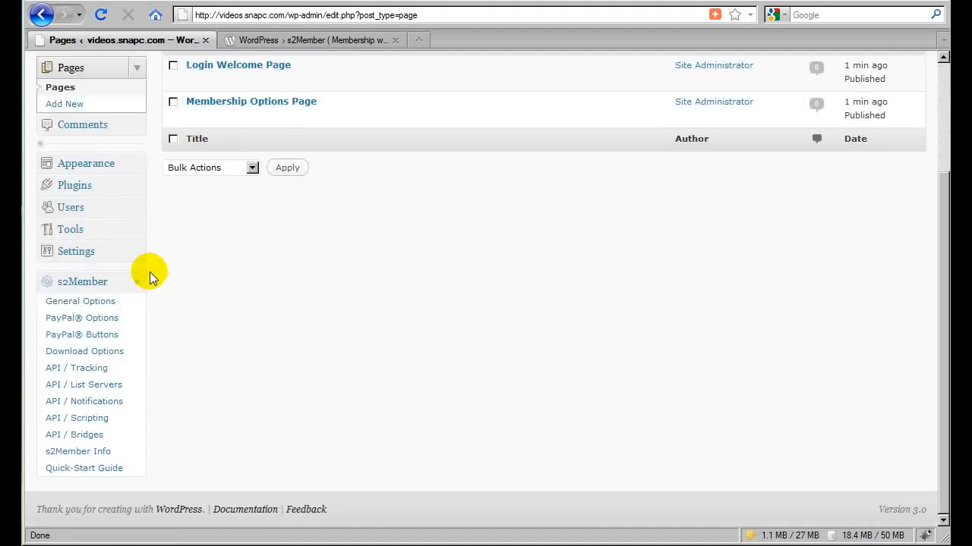
pyautogui.click(93, 306)
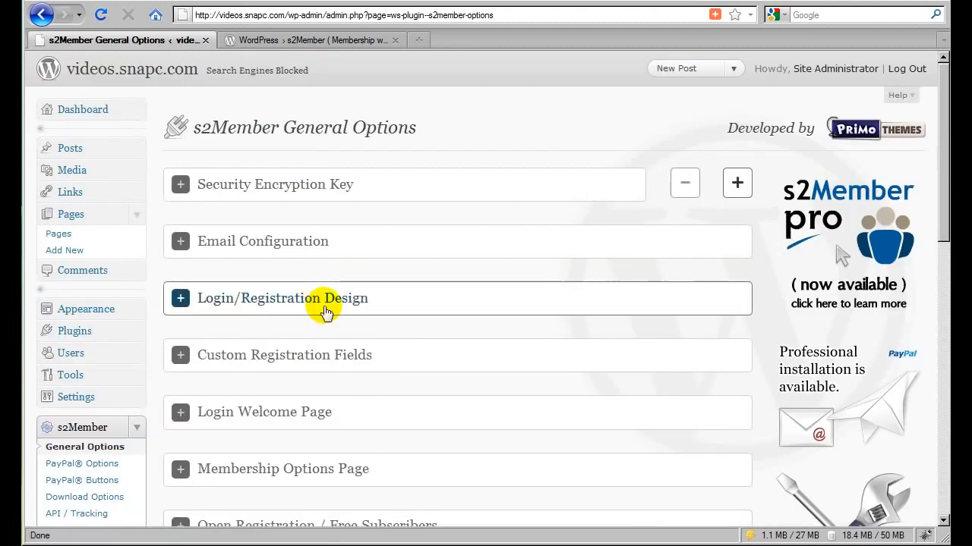
pyautogui.scroll(-3, 409, 218)
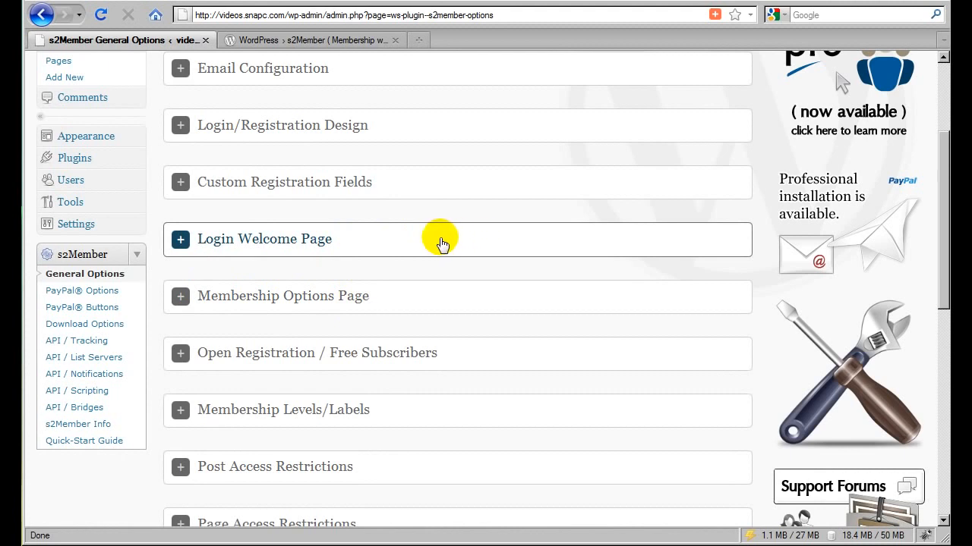
pyautogui.click(372, 245)
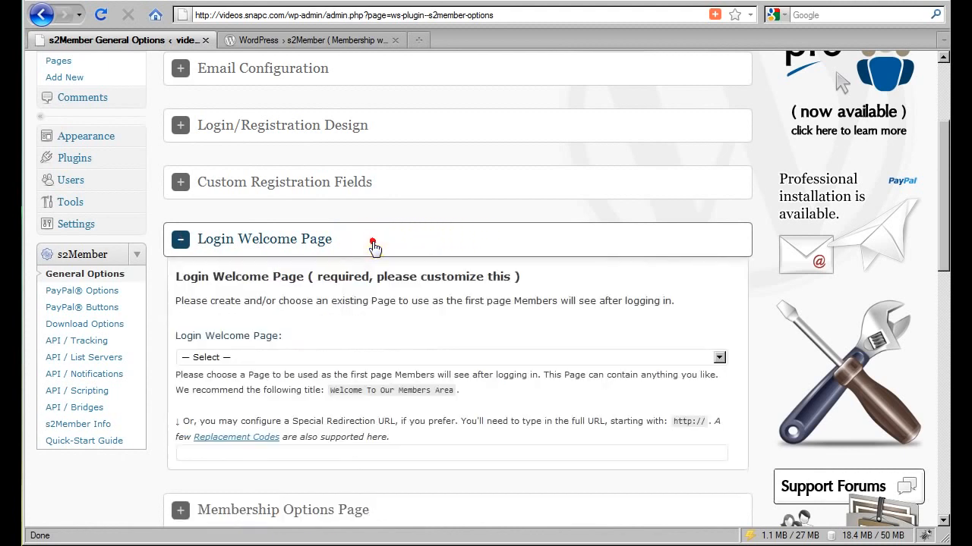
pyautogui.scroll(-2, 373, 245)
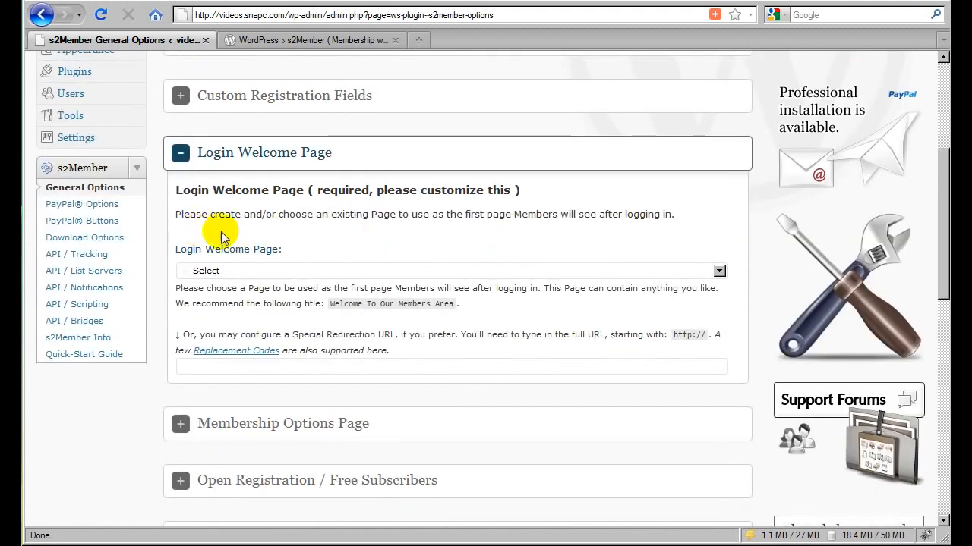
pyautogui.click(232, 271)
pyautogui.click(246, 300)
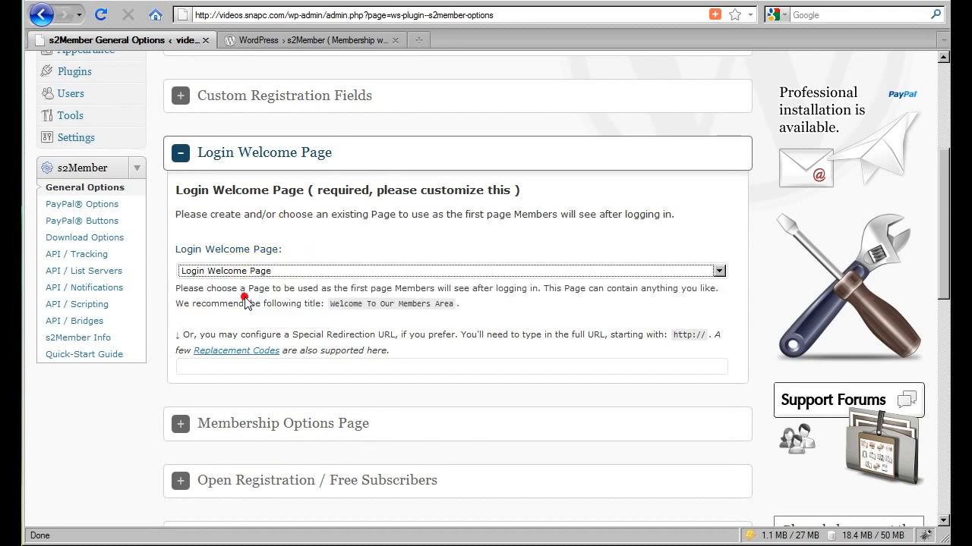
pyautogui.click(326, 167)
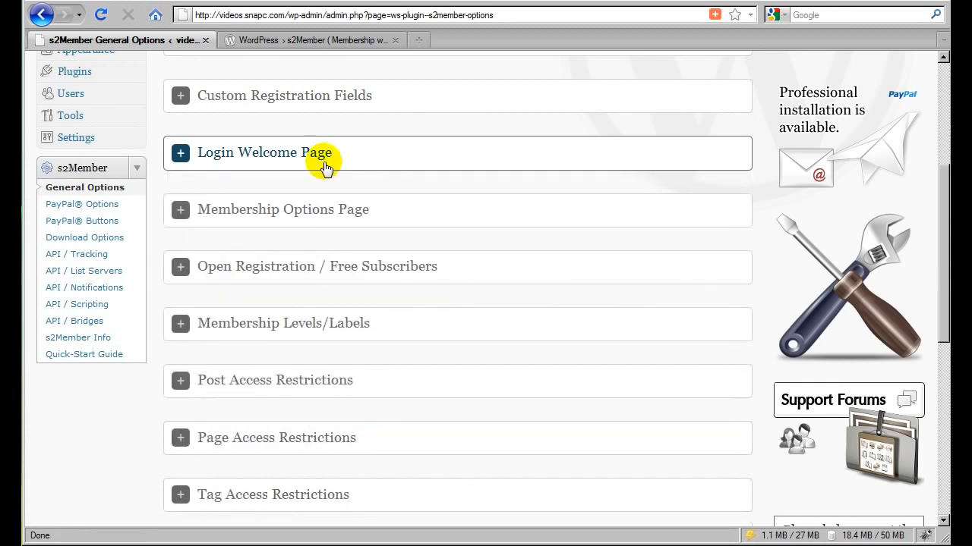
# - Assign "Membership Options Page" as the Membership Options Page and save the s2Member General Options
pyautogui.click(303, 209)
pyautogui.scroll(-2, 300, 211)
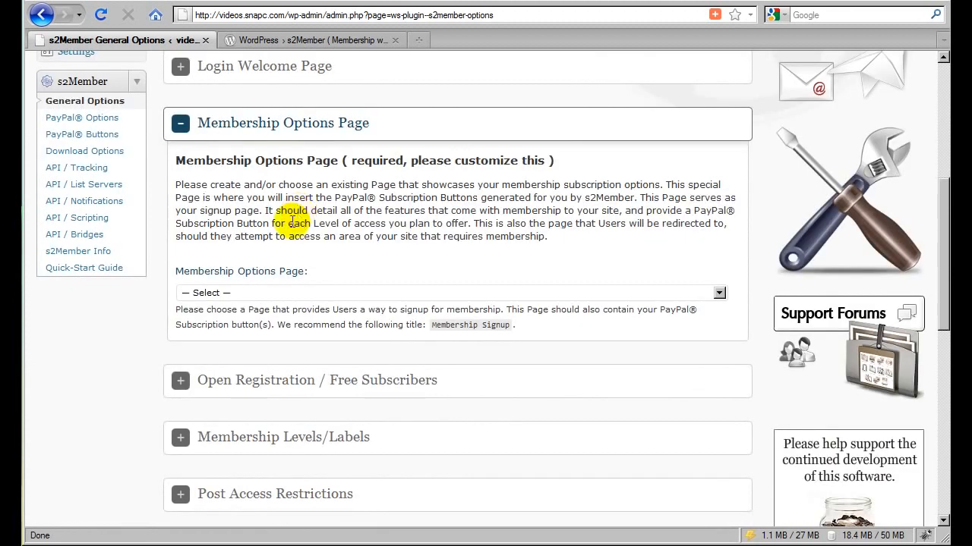
pyautogui.click(243, 293)
pyautogui.click(240, 335)
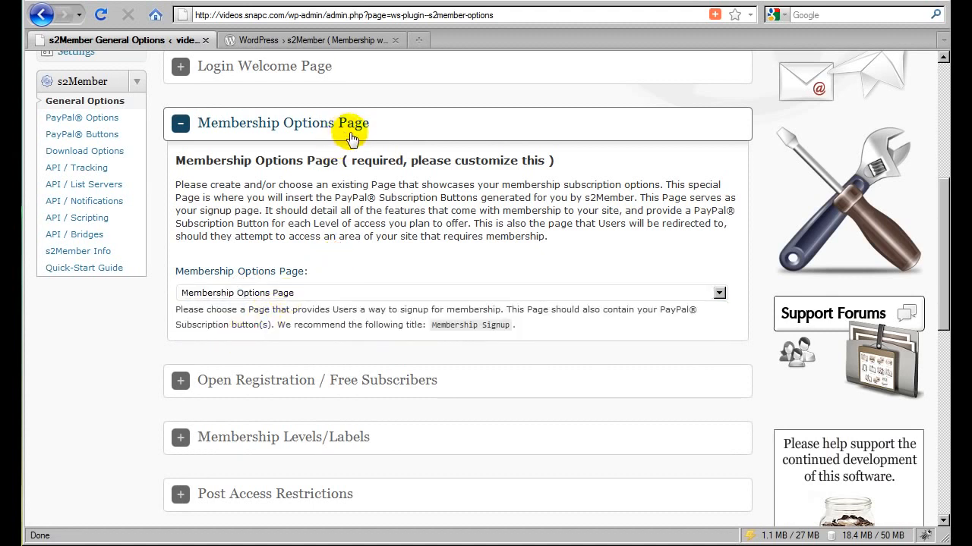
pyautogui.click(352, 137)
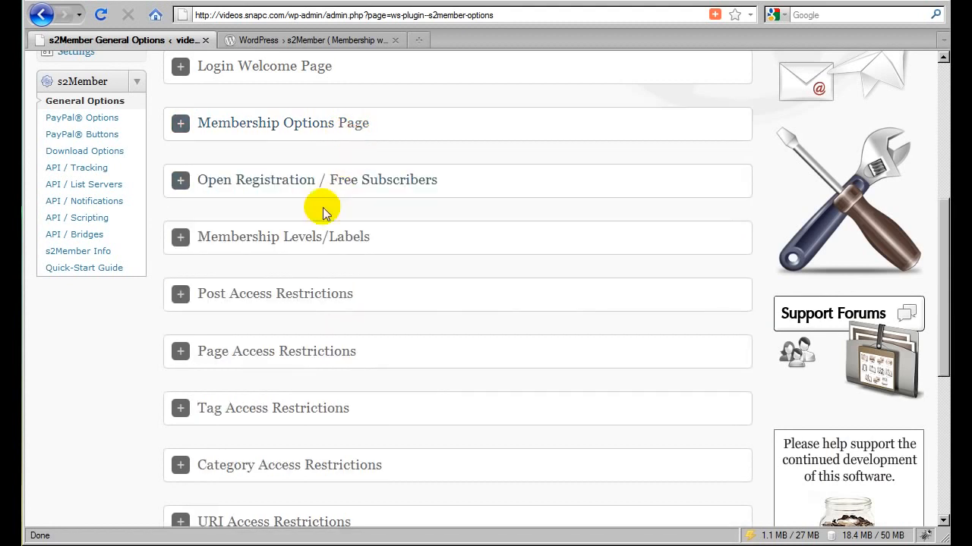
pyautogui.scroll(2, 311, 196)
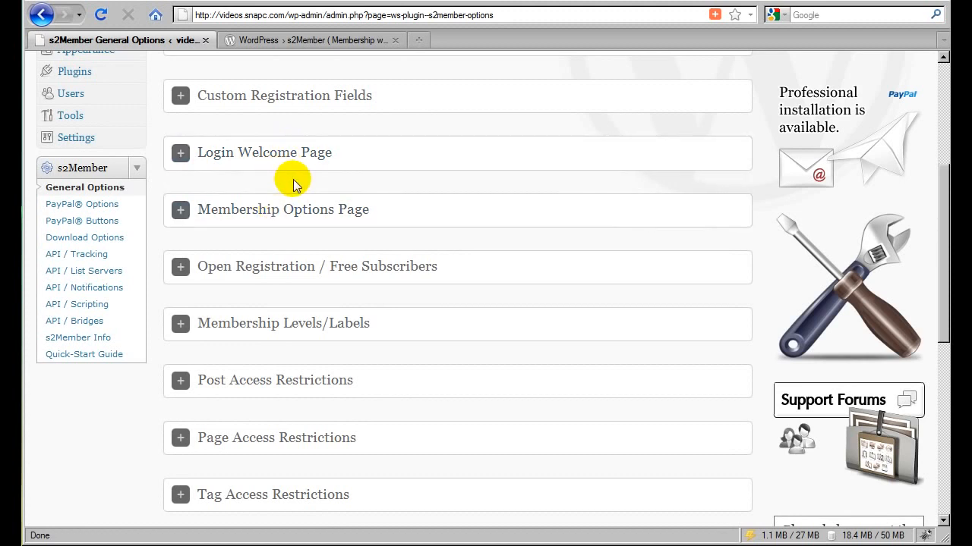
pyautogui.scroll(-6, 330, 293)
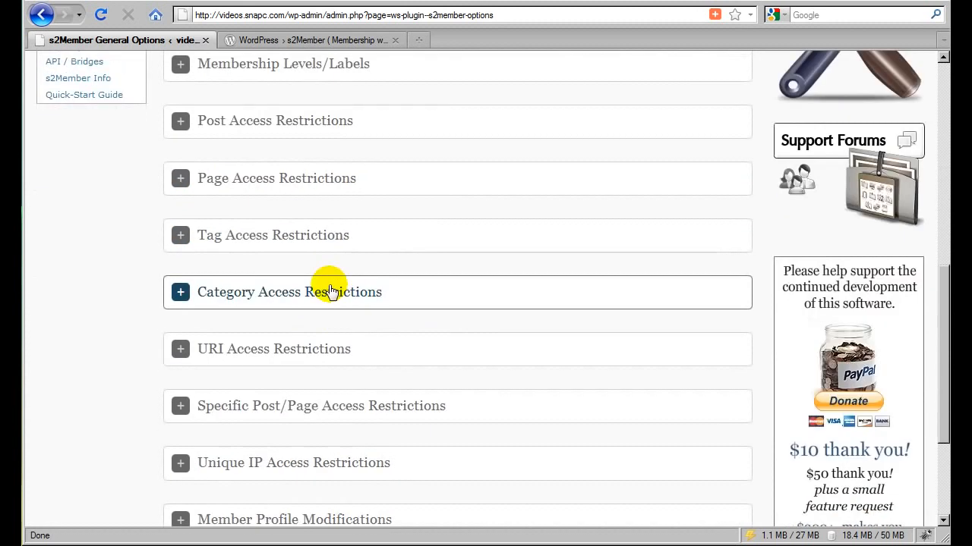
pyautogui.scroll(-4, 330, 292)
pyautogui.click(211, 466)
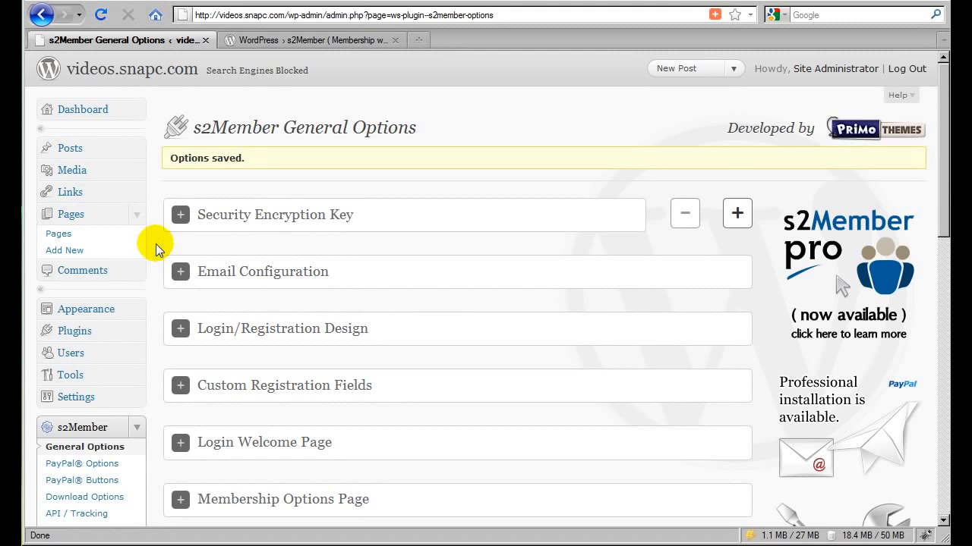
# - Create and publish a new page titled "Protected Page" with the body text "[ protected members only page ]"
pyautogui.click(66, 250)
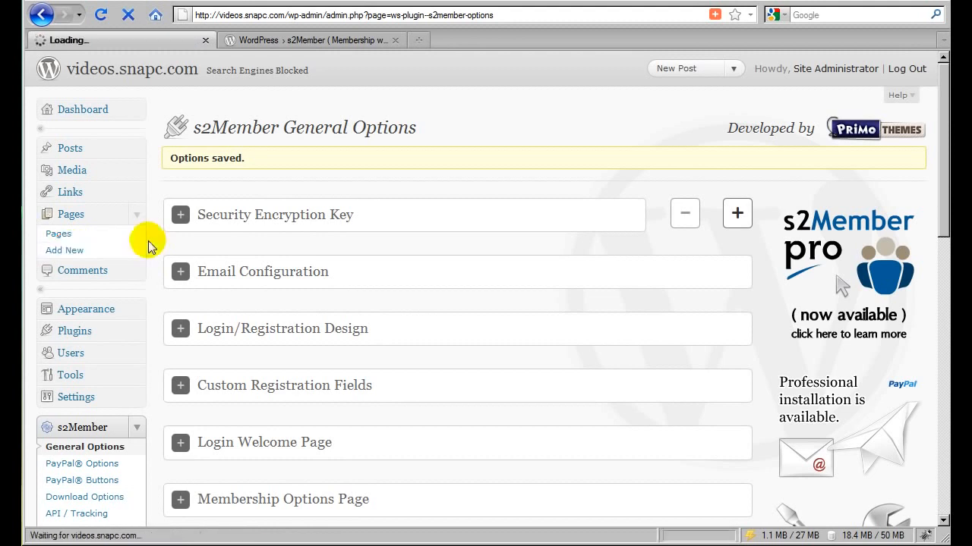
pyautogui.click(253, 153)
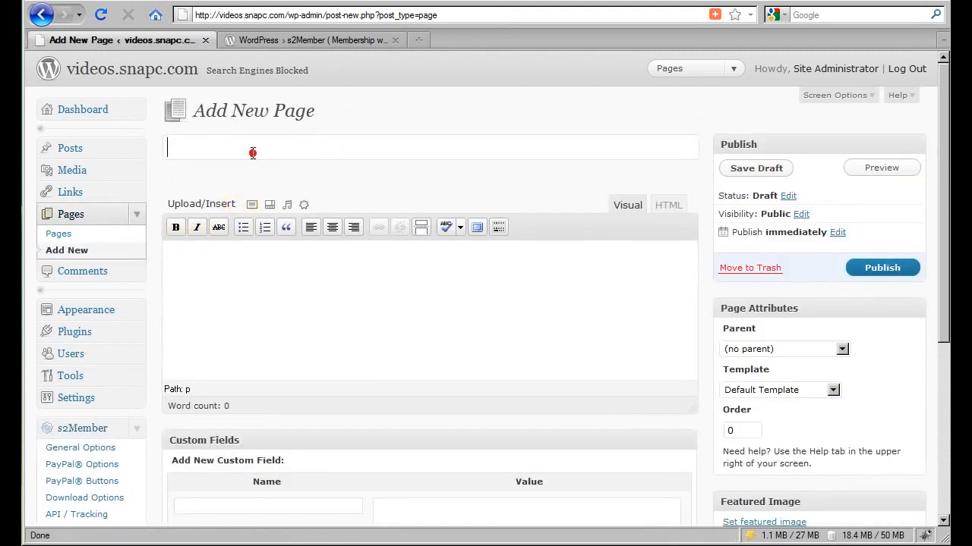
pyautogui.write('Protected Page')
pyautogui.press('Tab')
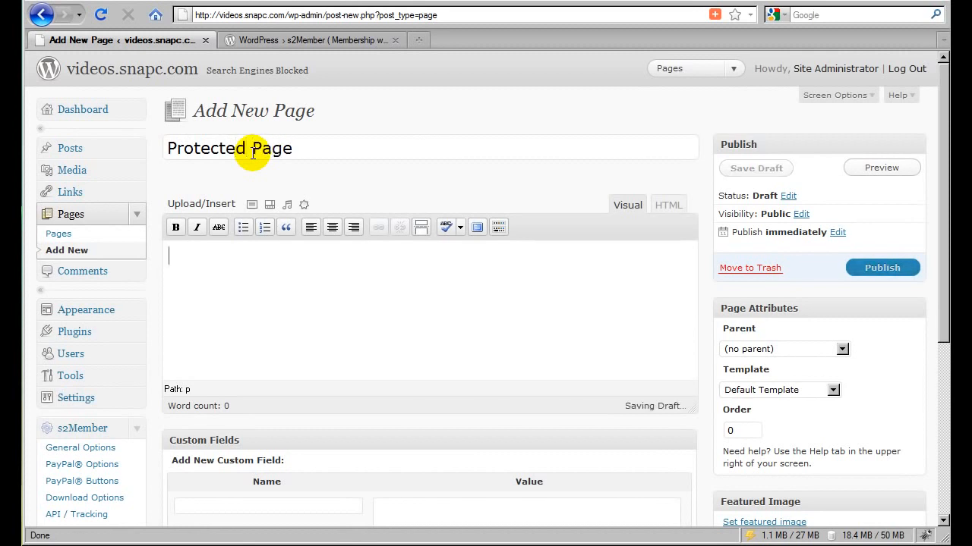
pyautogui.write('[ protected members only page')
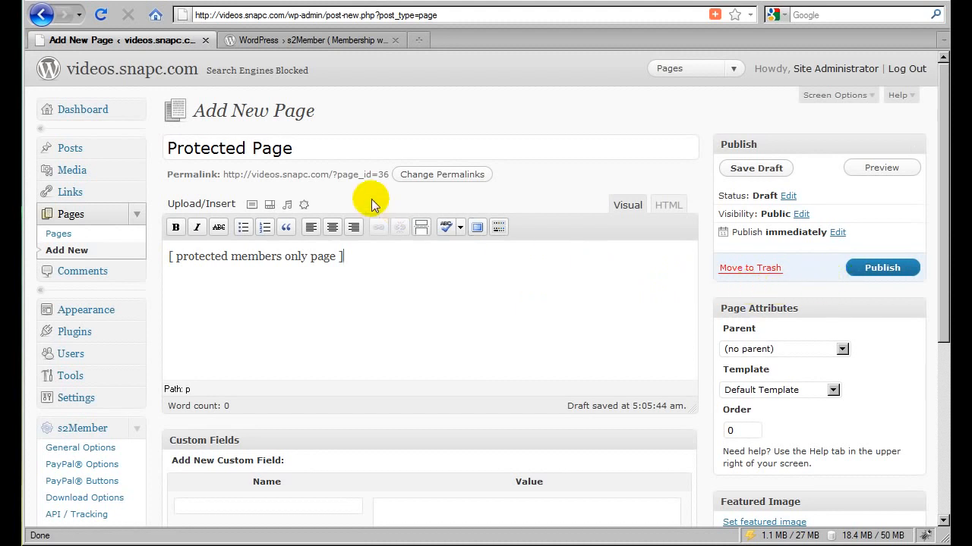
pyautogui.tripleClick(304, 148)
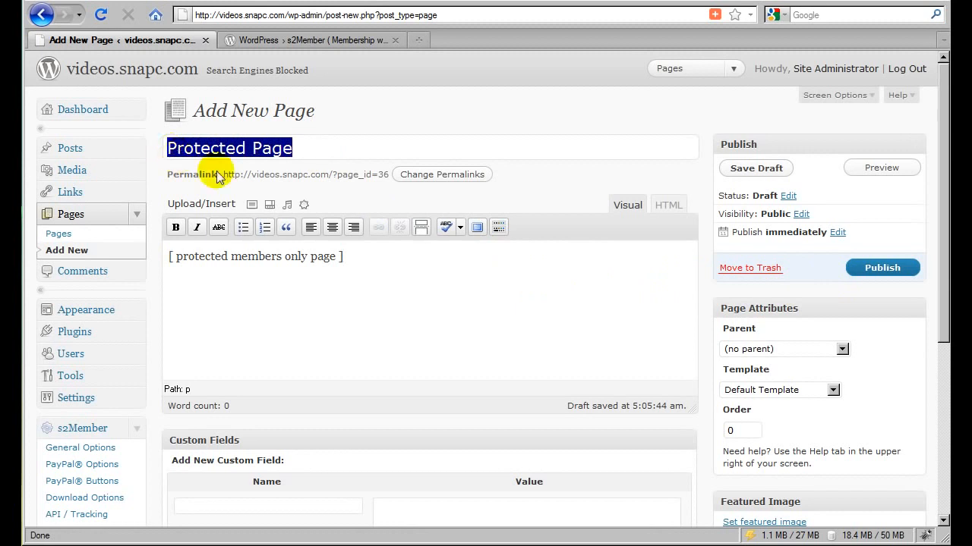
pyautogui.click(339, 194)
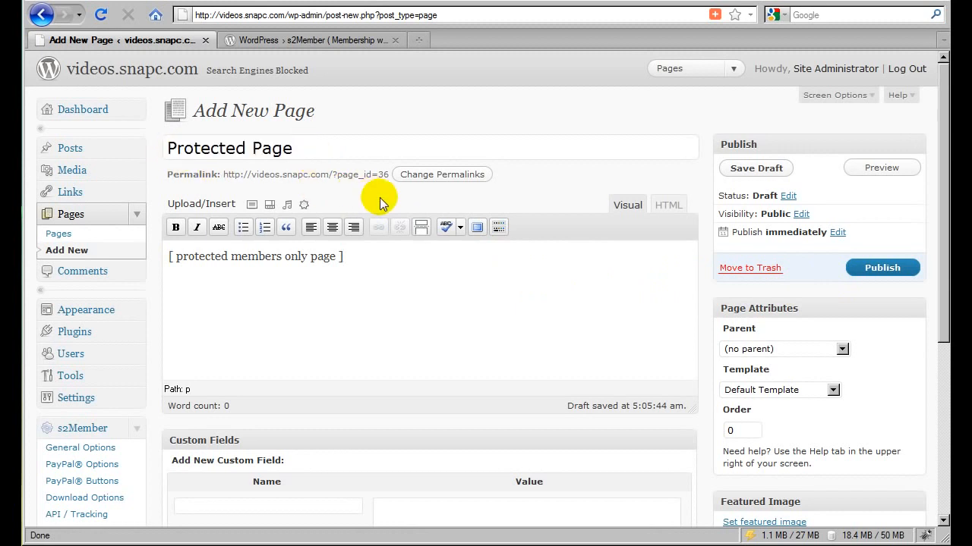
pyautogui.click(875, 269)
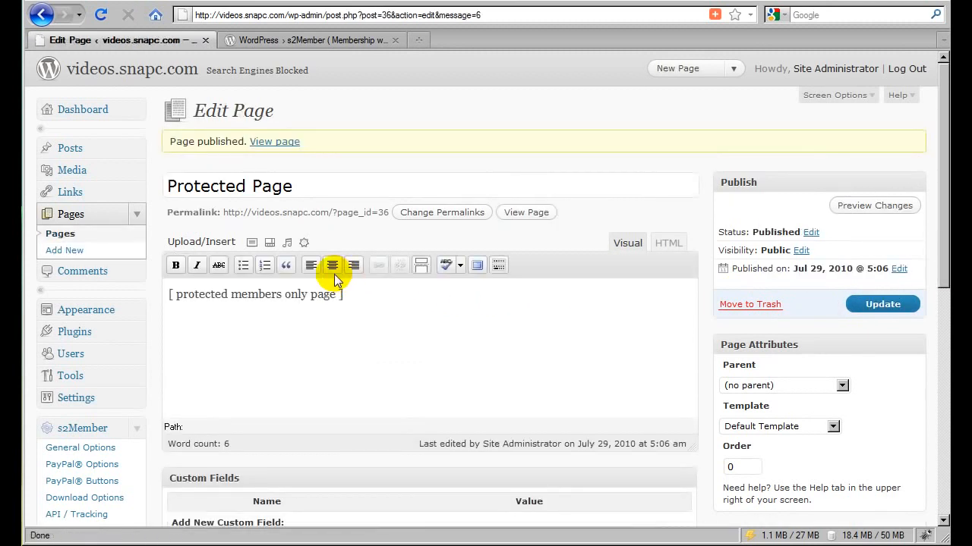
# - In s2Member's Page Access Restrictions, make page ID 36 (Protected Page) require Level #1 or higher and save the options
pyautogui.click(73, 217)
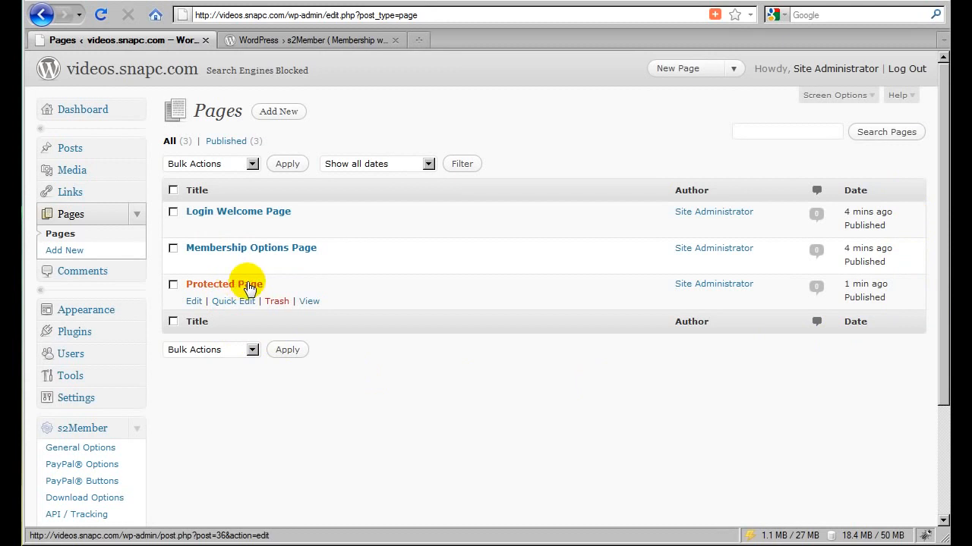
pyautogui.click(67, 449)
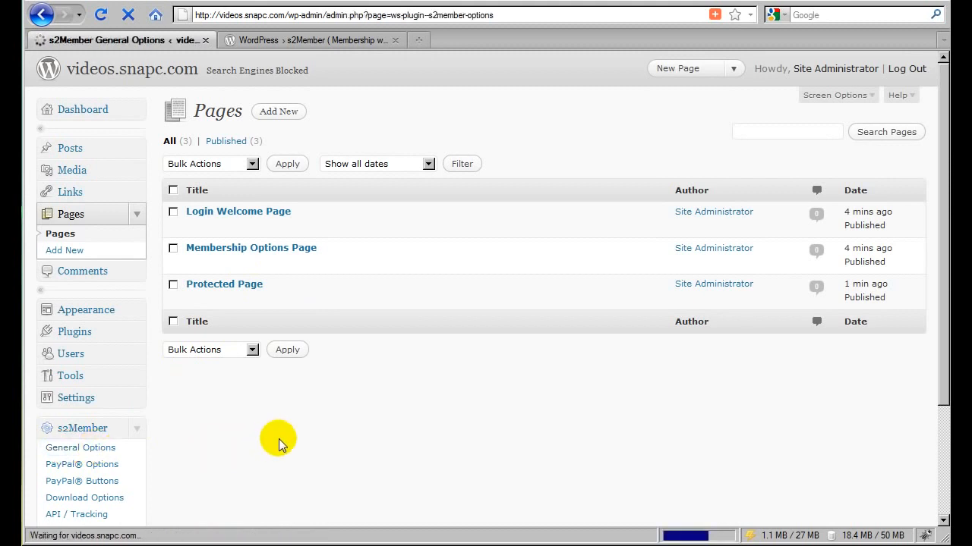
pyautogui.scroll(-5, 380, 354)
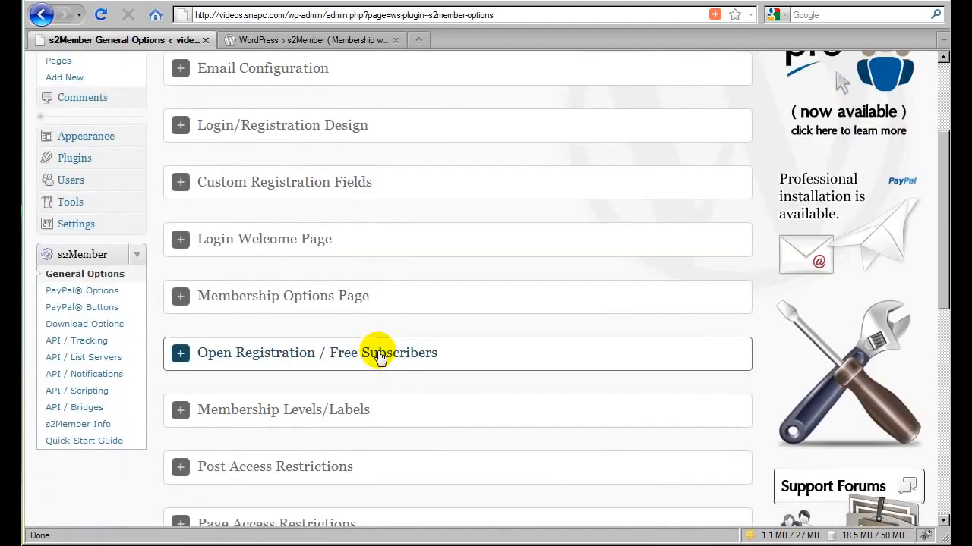
pyautogui.scroll(-2, 379, 356)
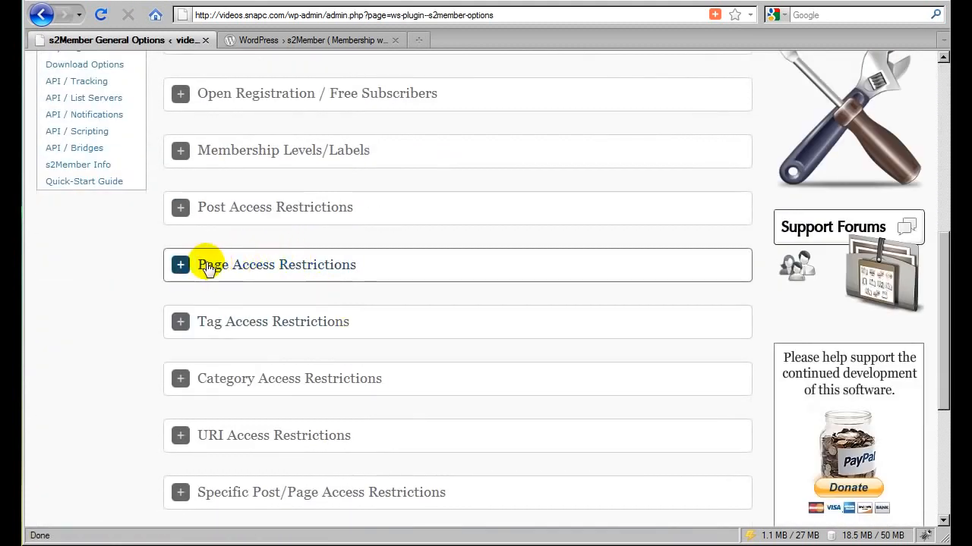
pyautogui.click(310, 283)
pyautogui.scroll(-4, 309, 279)
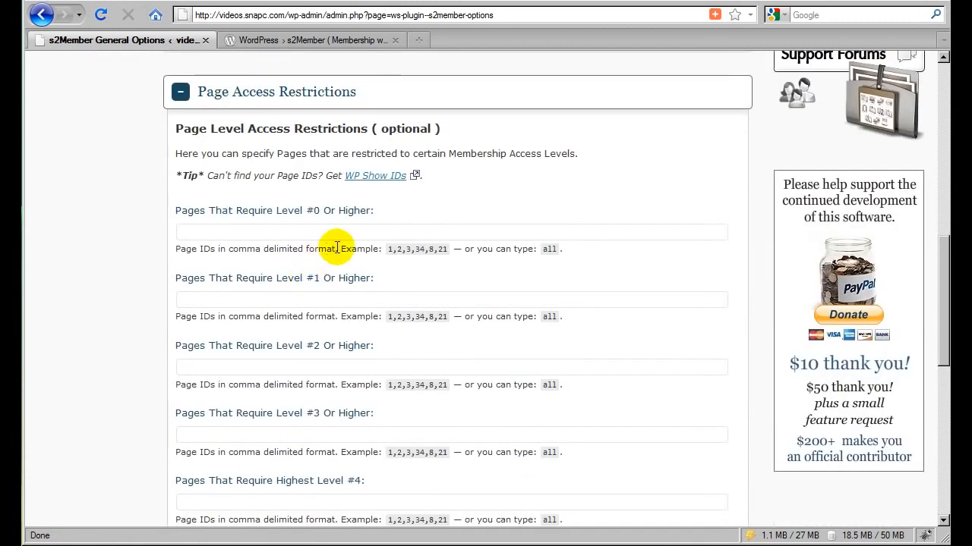
pyautogui.scroll(-2, 336, 250)
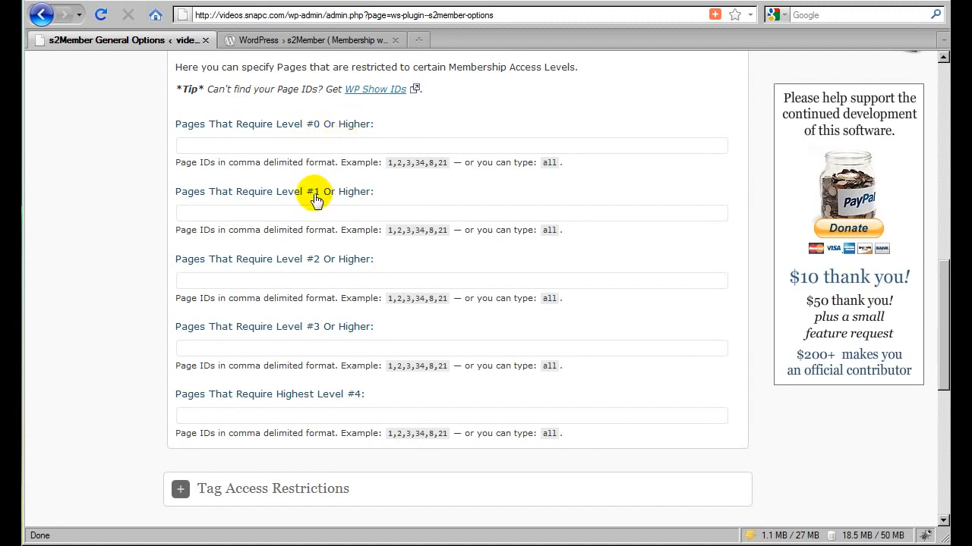
pyautogui.click(222, 214)
pyautogui.write('36')
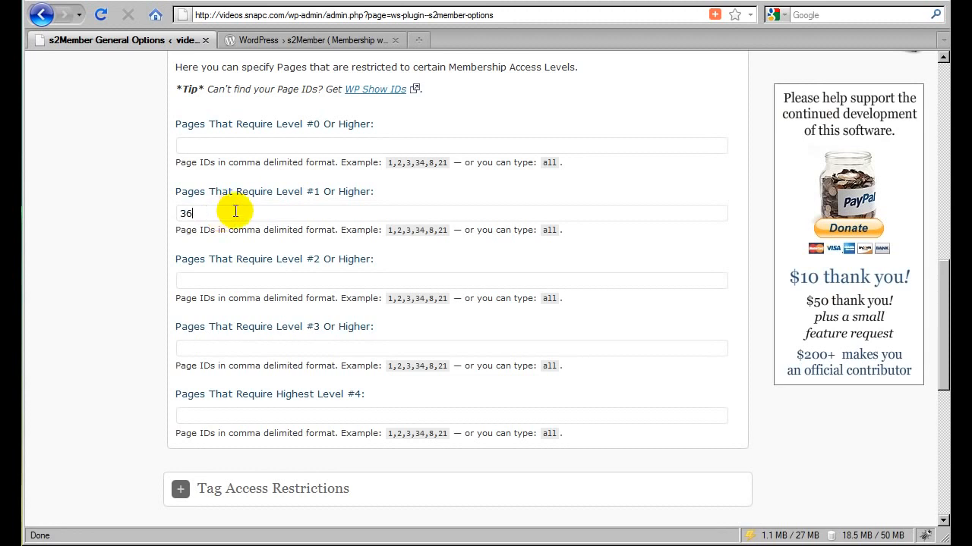
pyautogui.click(392, 252)
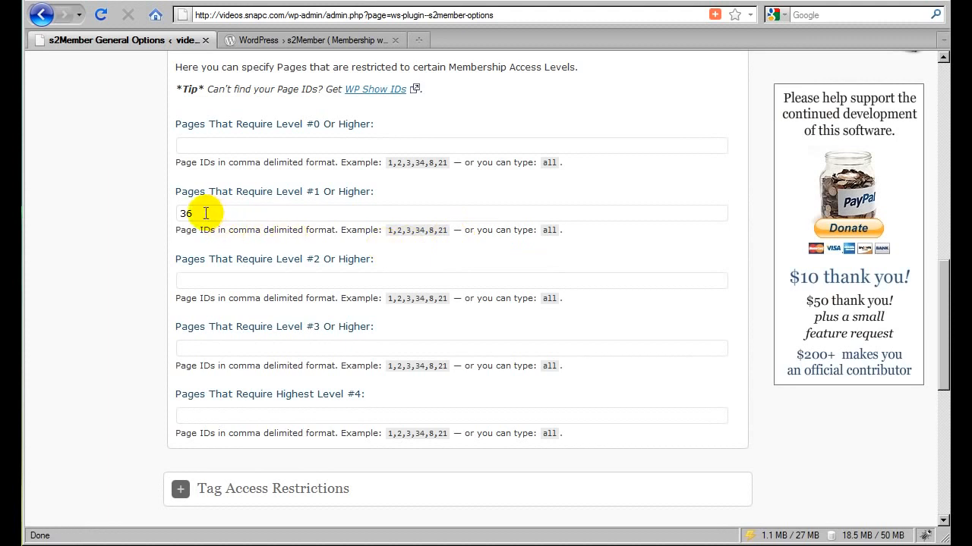
pyautogui.scroll(-10, 217, 215)
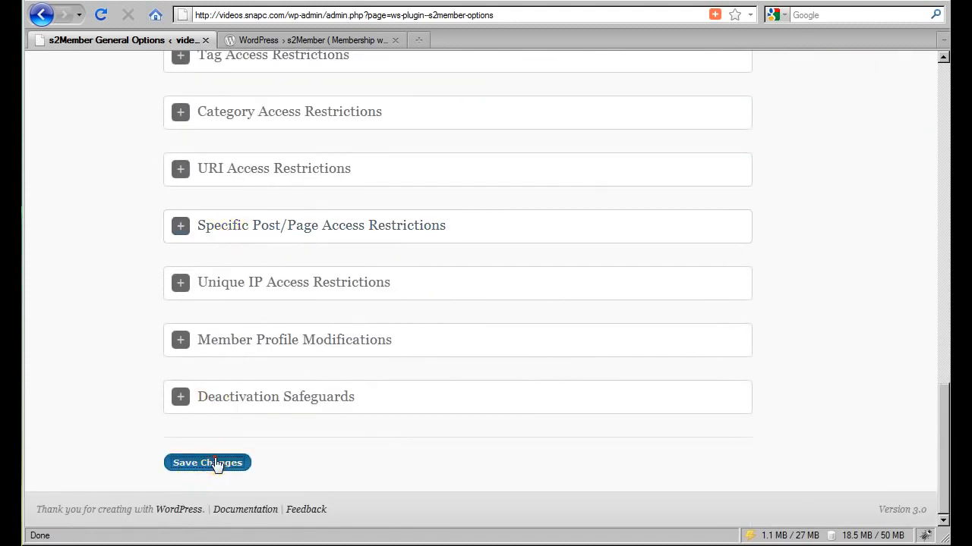
pyautogui.click(215, 463)
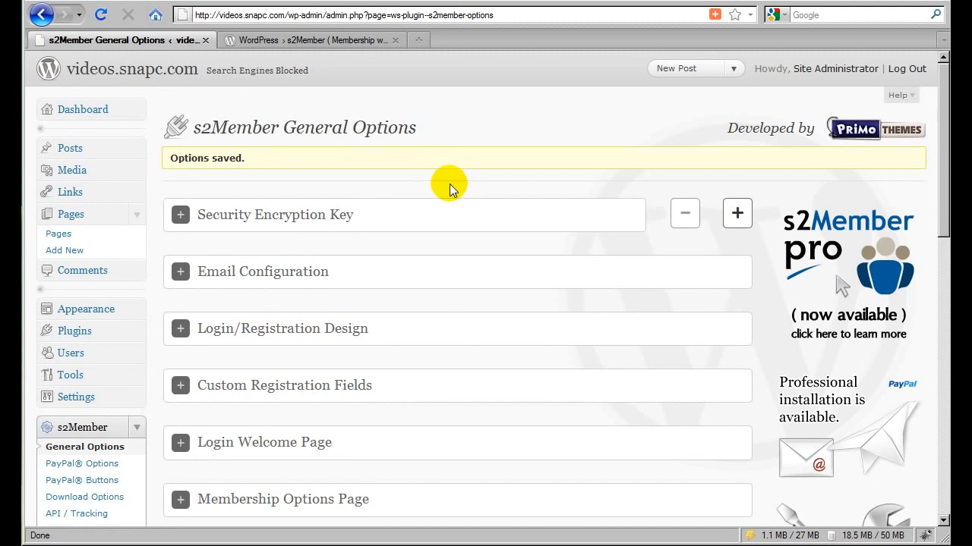
# - Log out of the administrator account and open the public home page of videos.snapc.com to view its page navigation
pyautogui.click(903, 69)
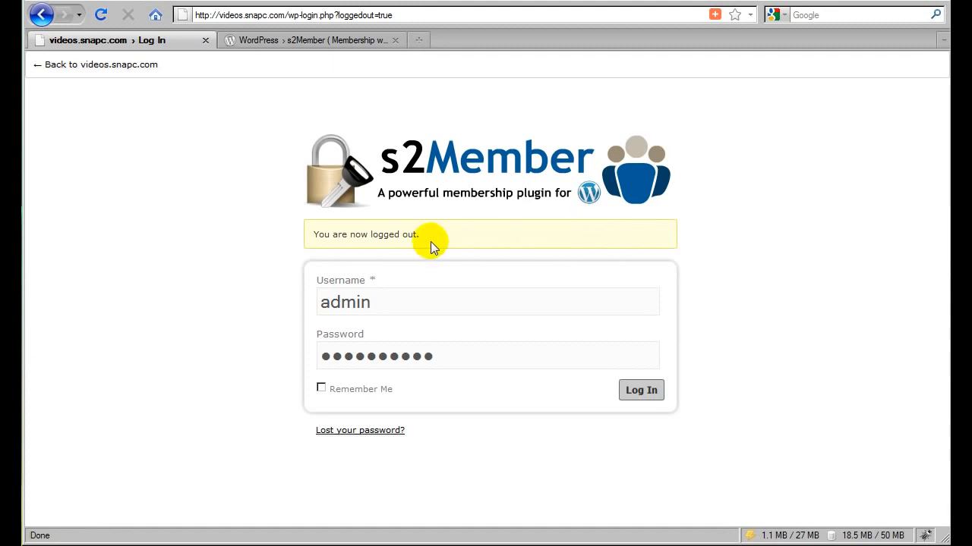
pyautogui.click(97, 68)
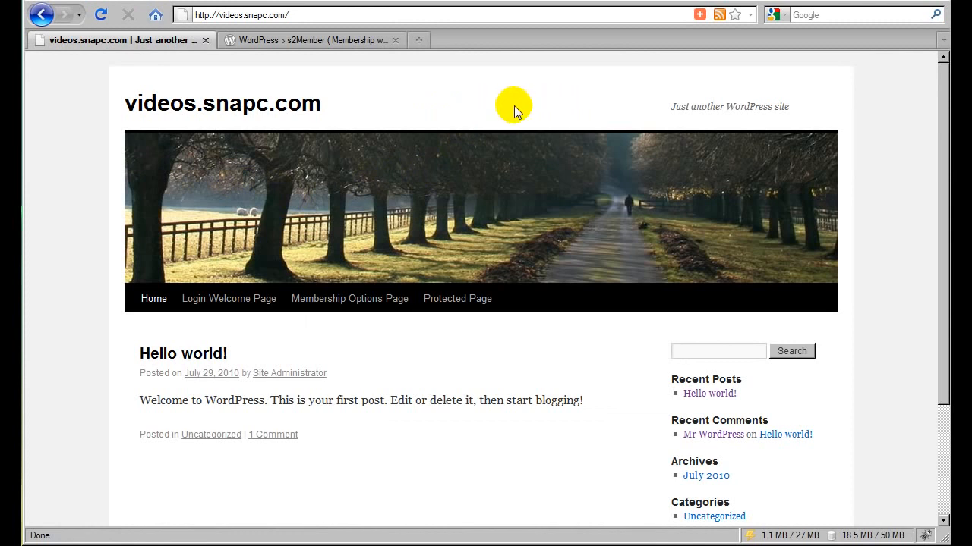
pyautogui.scroll(-2, 530, 160)
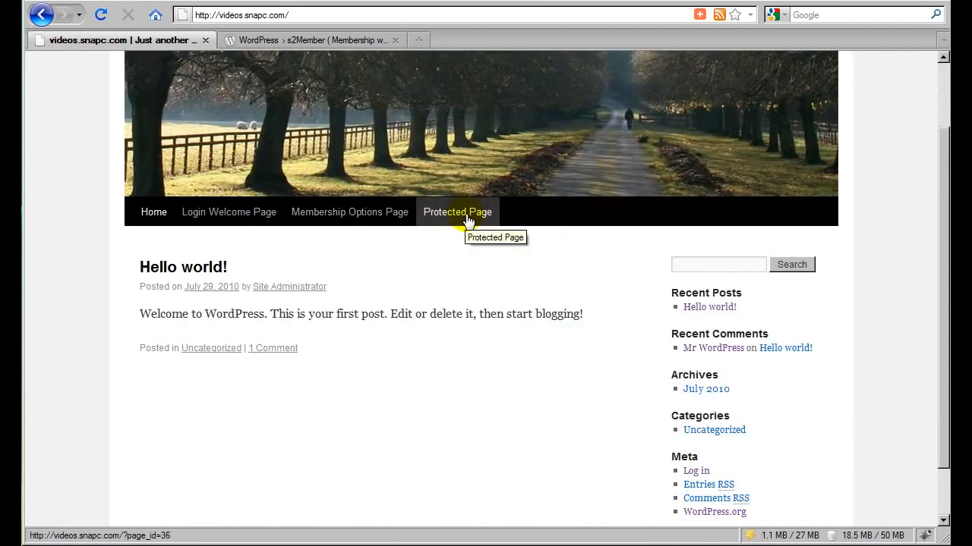
pyautogui.scroll(2, 606, 221)
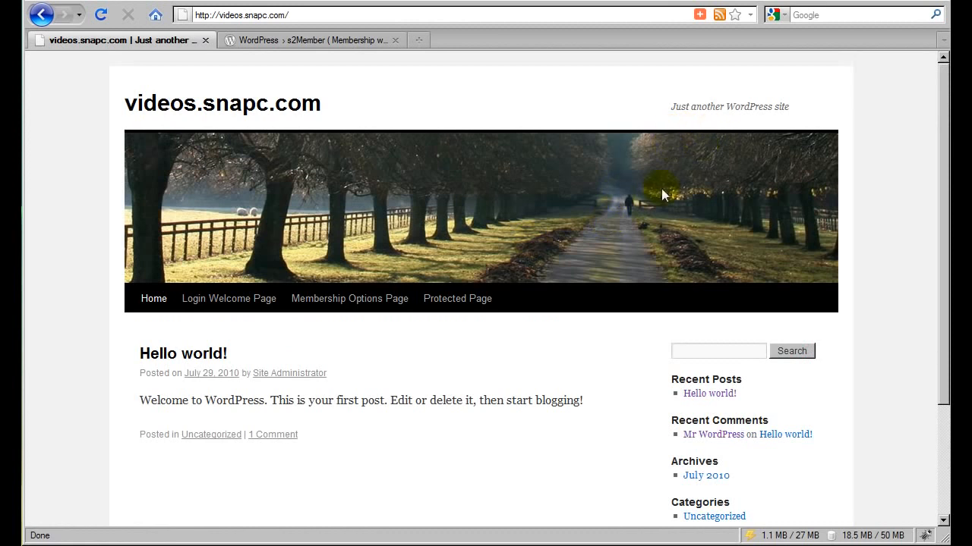
# - As a logged-out visitor, try to open Protected Page and Login Welcome Page, and examine the page each request leads to
pyautogui.click(459, 302)
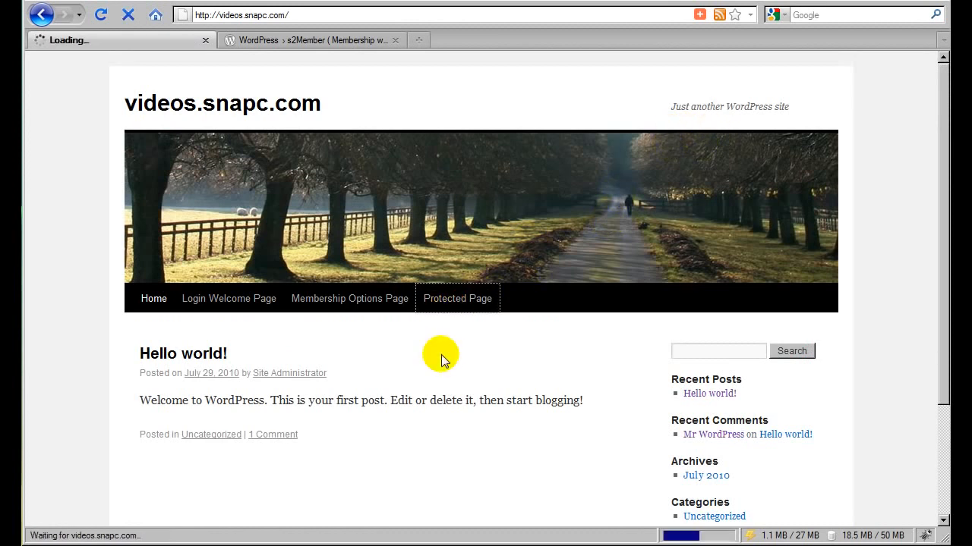
pyautogui.scroll(-2, 455, 360)
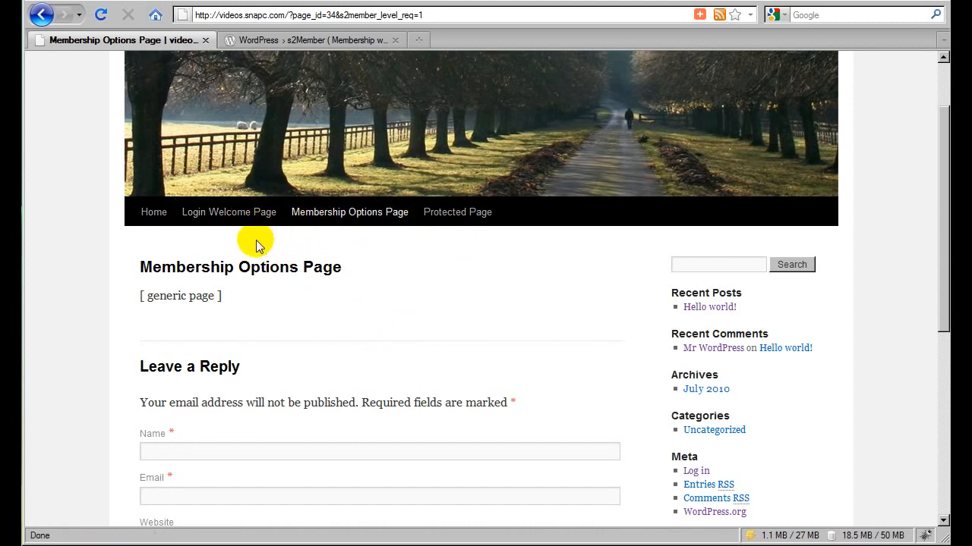
pyautogui.click(235, 217)
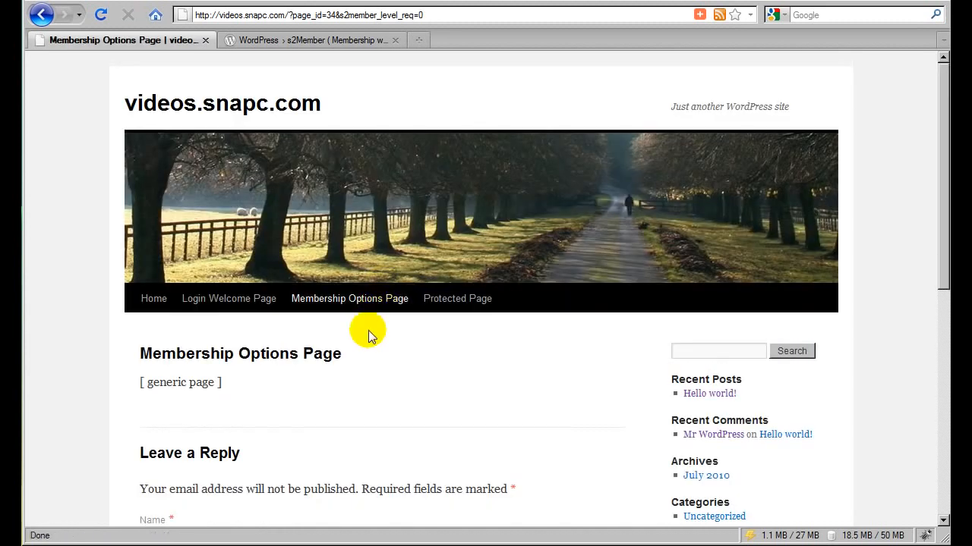
pyautogui.scroll(-2, 341, 326)
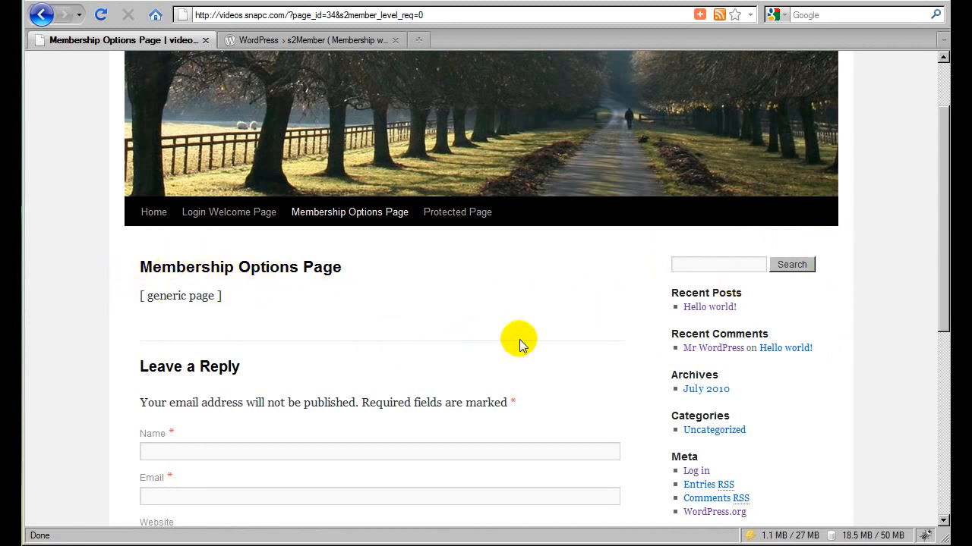
pyautogui.scroll(2, 433, 359)
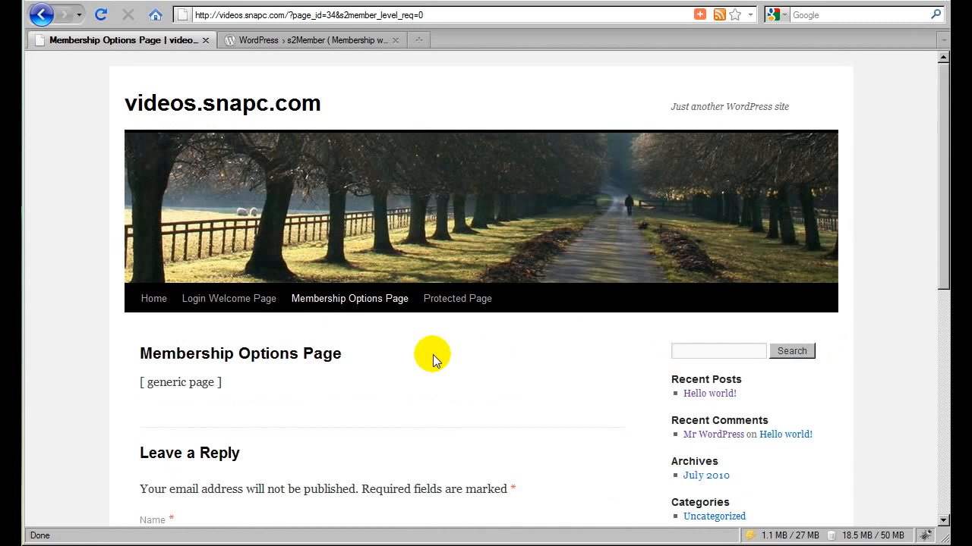
pyautogui.scroll(-2, 464, 356)
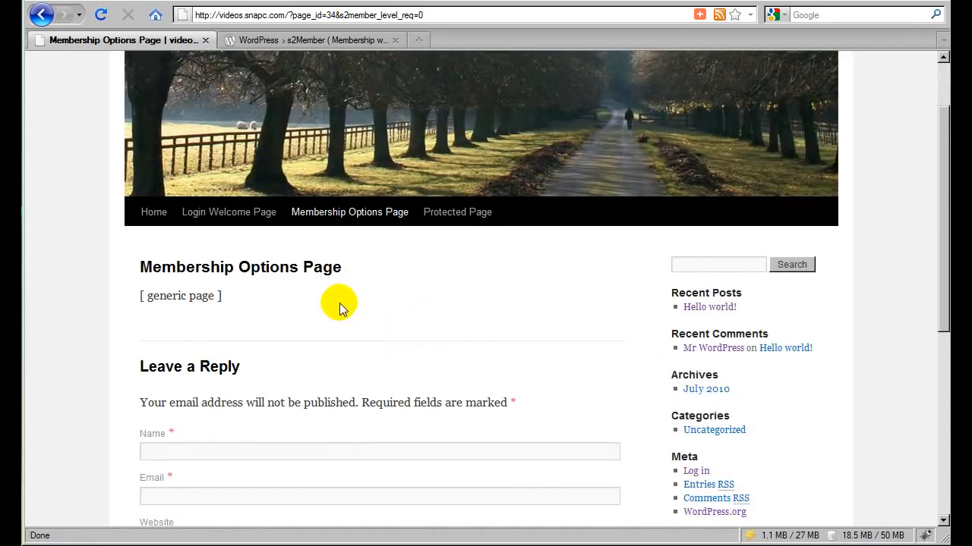
pyautogui.scroll(-2, 339, 306)
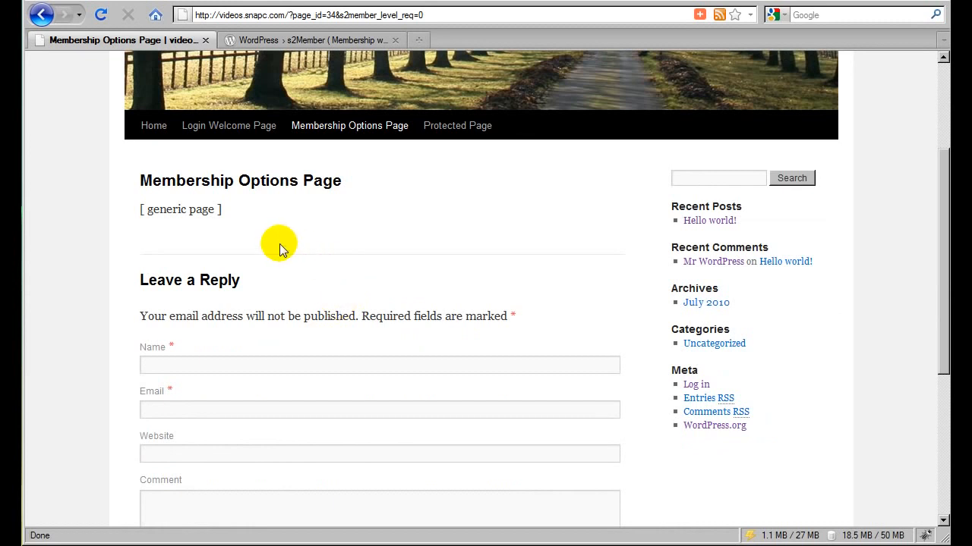